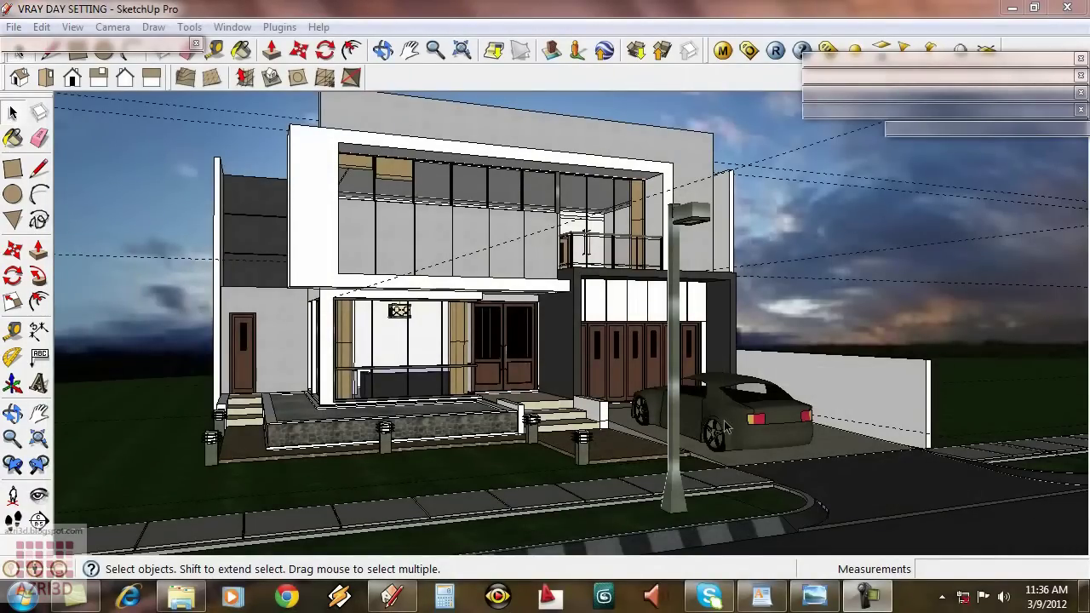
# Orbit and zoom to a close, angled front view of the house, car and lamp post at right.
pyautogui.moveTo(456, 387); pyautogui.dragTo(359, 317, button='middle')
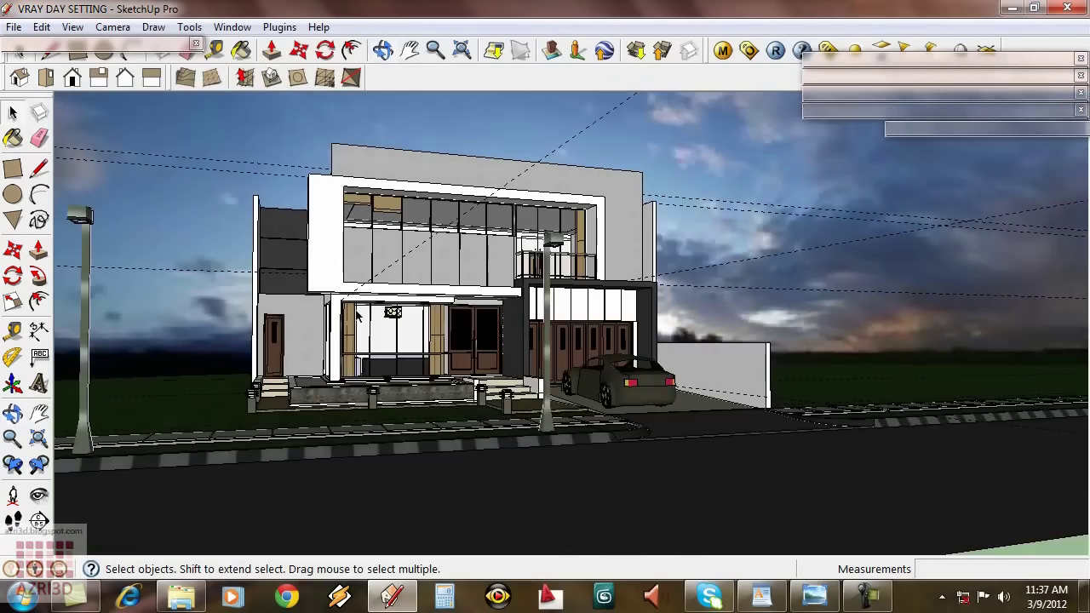
pyautogui.moveTo(339, 266); pyautogui.dragTo(322, 221, button='middle')
pyautogui.scroll(-5, 418, 320)
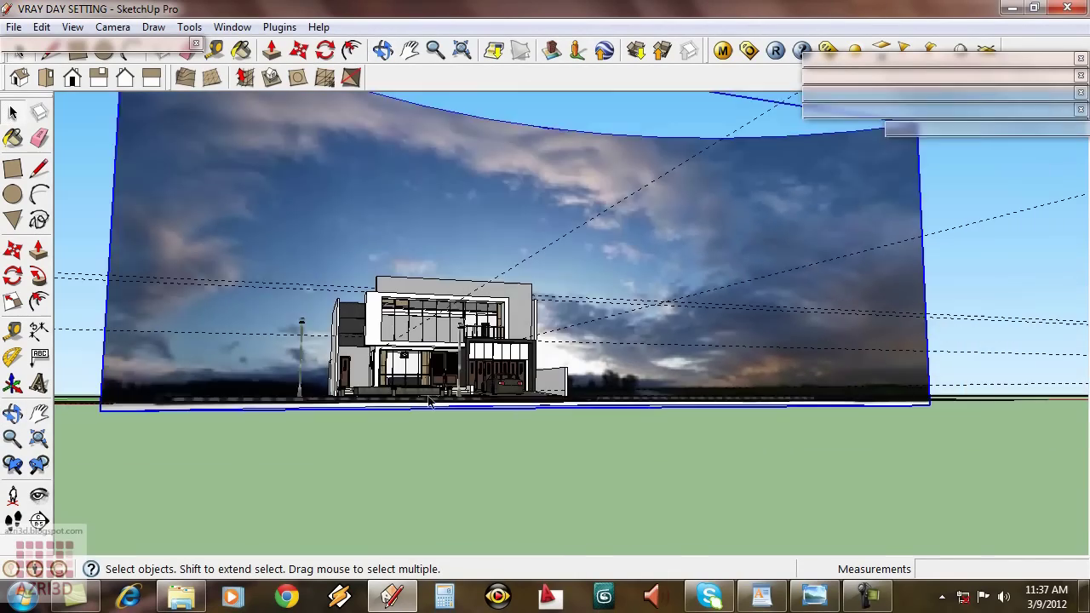
pyautogui.scroll(4, 418, 319)
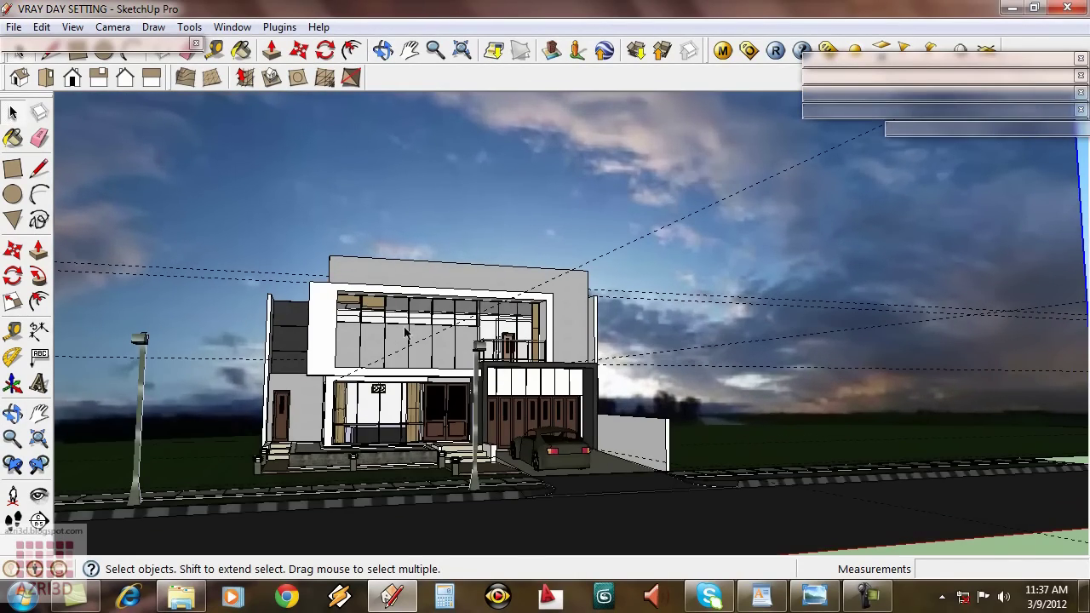
pyautogui.moveTo(394, 342); pyautogui.dragTo(433, 372, button='middle')
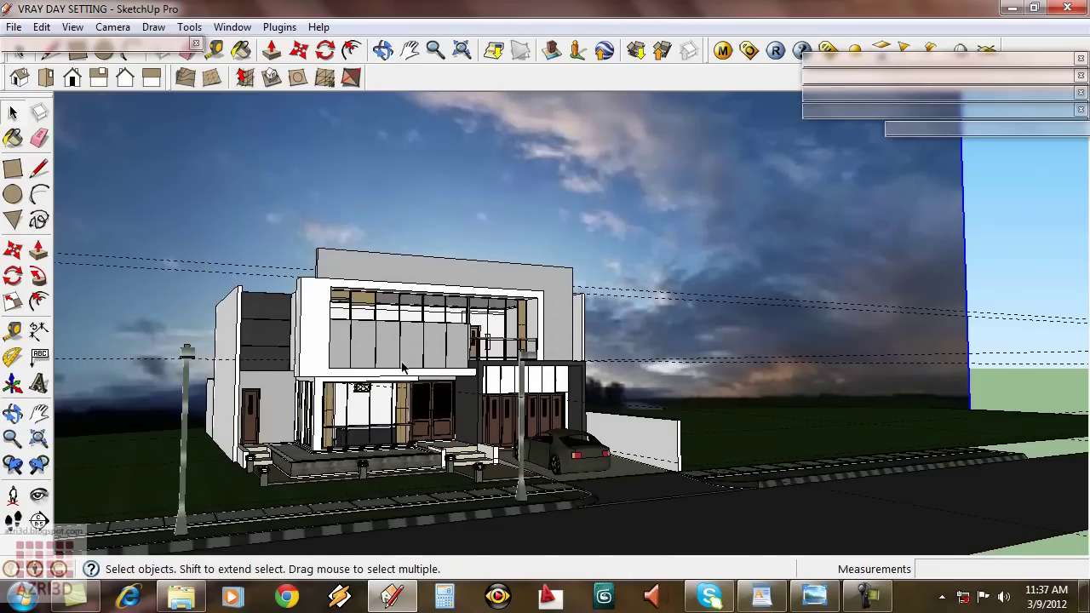
pyautogui.scroll(1, 379, 362)
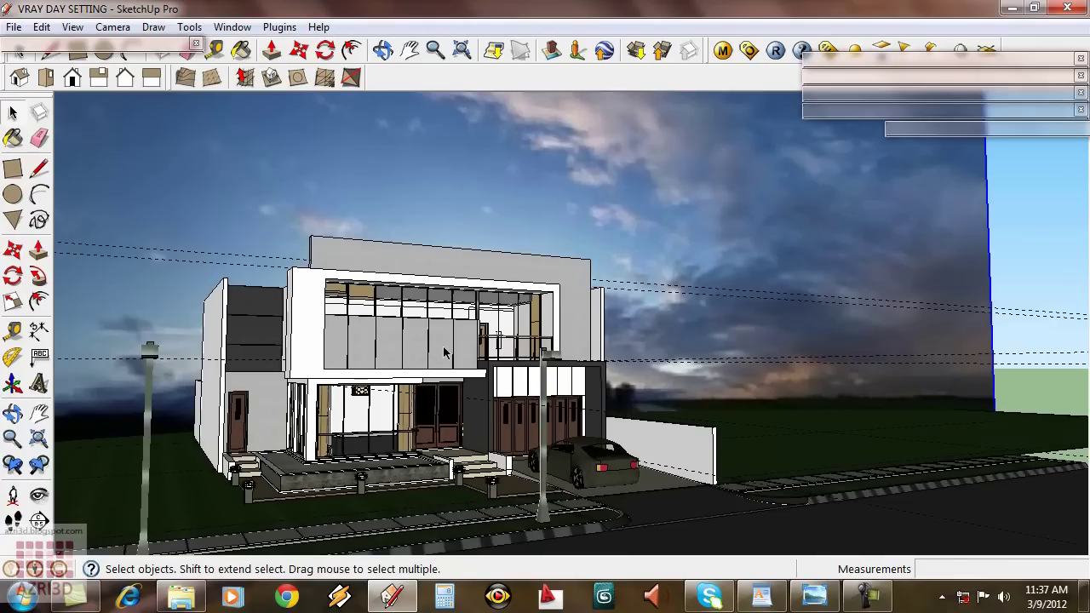
# Orbit and zoom closer to show more of the house's left side.
pyautogui.scroll(3, 315, 386)
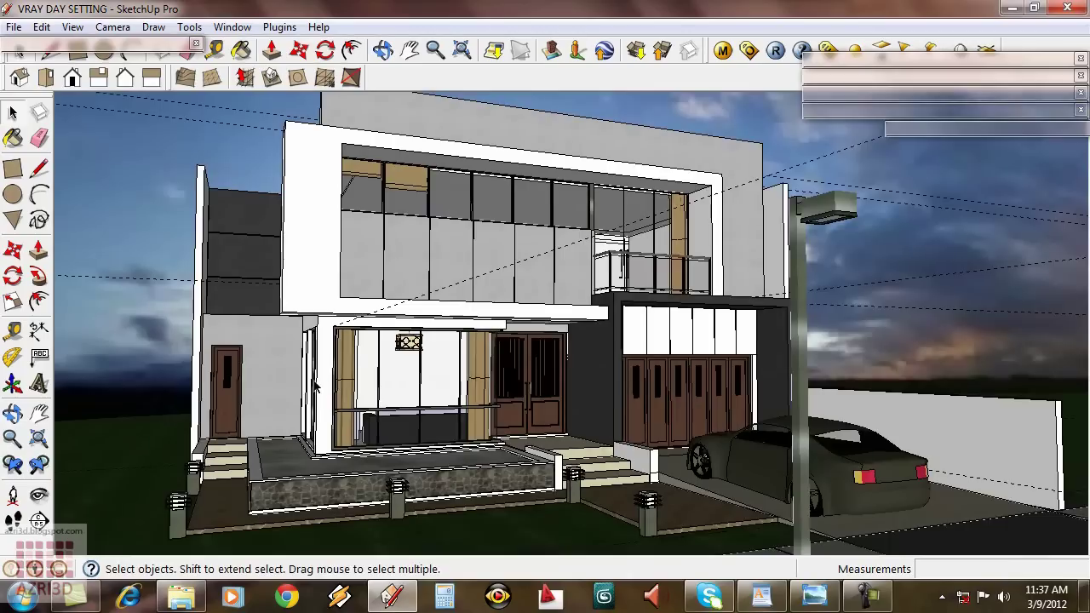
pyautogui.moveTo(315, 386); pyautogui.dragTo(383, 358, button='middle')
pyautogui.scroll(4, 440, 328)
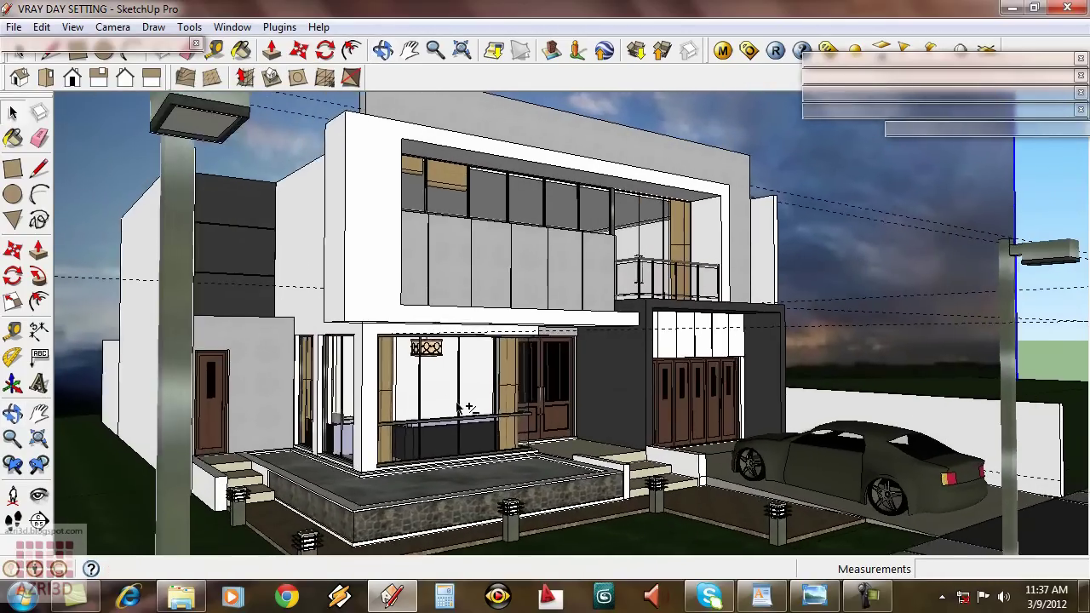
pyautogui.moveTo(459, 409); pyautogui.dragTo(421, 416, button='middle')
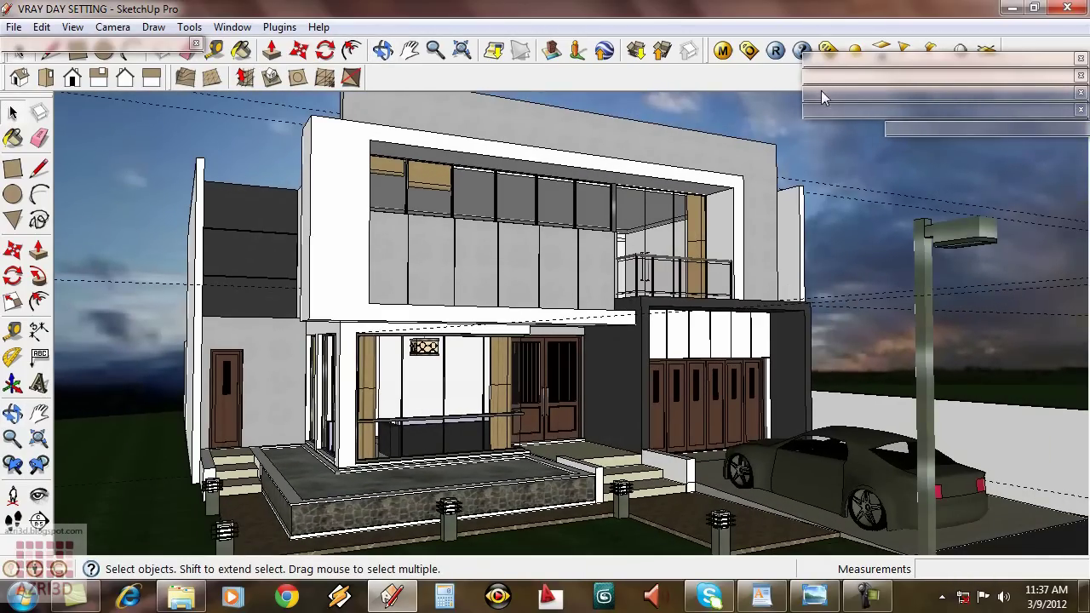
# Save the current view as a new scene, Scene 1, in the Scenes panel.
pyautogui.click(860, 109)
pyautogui.click(840, 136)
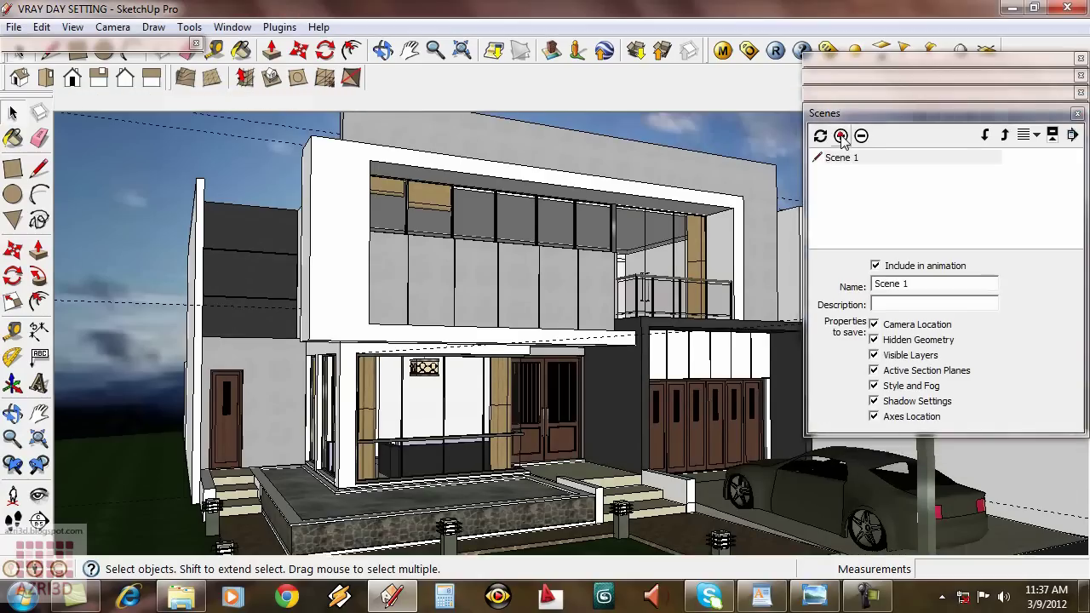
pyautogui.click(845, 114)
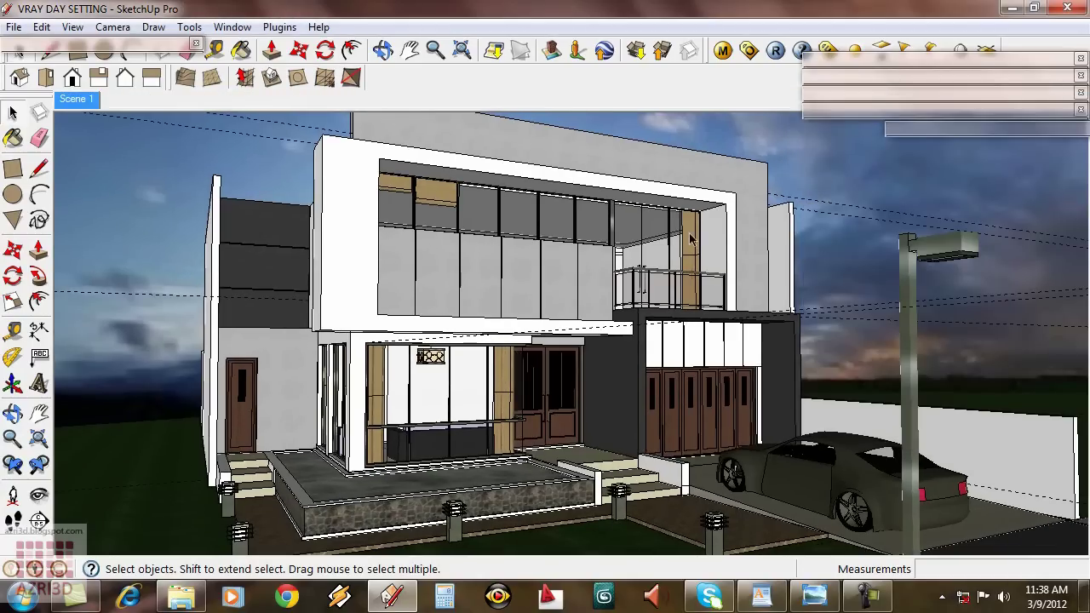
# In V-Ray Global Switches, turn on Hidden Lights and set material Max Depth to 2.
pyautogui.click(748, 52)
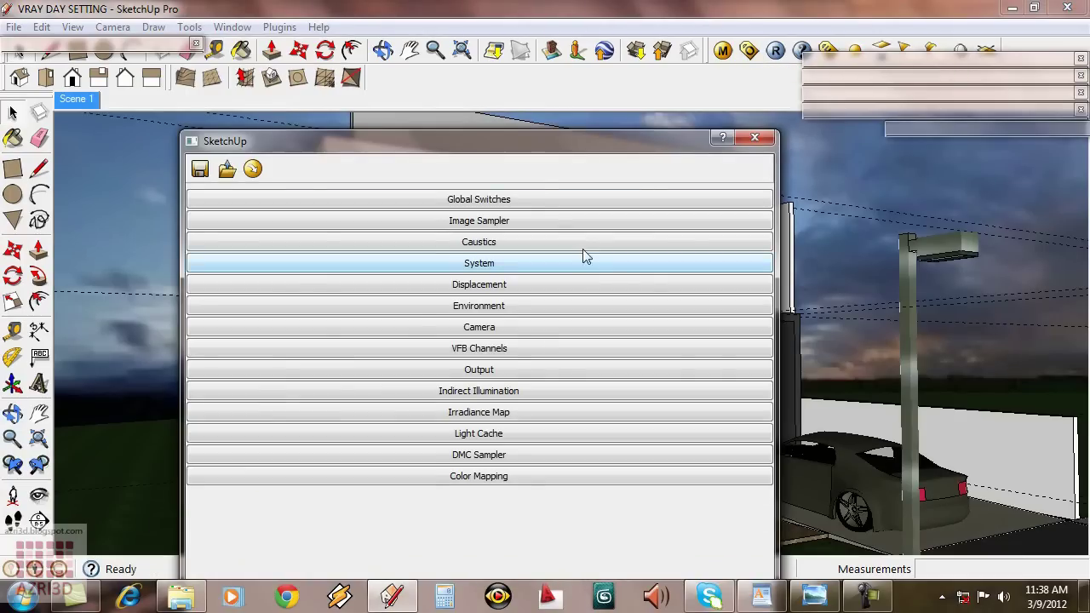
pyautogui.click(530, 200)
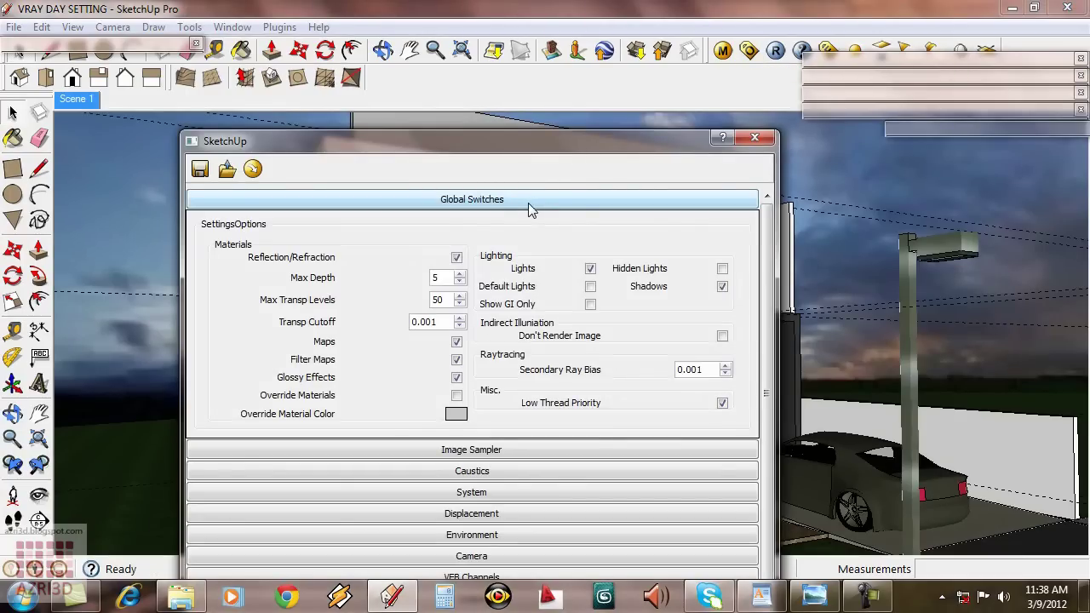
pyautogui.click(722, 269)
pyautogui.doubleClick(440, 277)
pyautogui.write('2')
# Set the Image Sampler antialiasing filter to Catmull Rom with Max Subdivs 4.
pyautogui.click(493, 450)
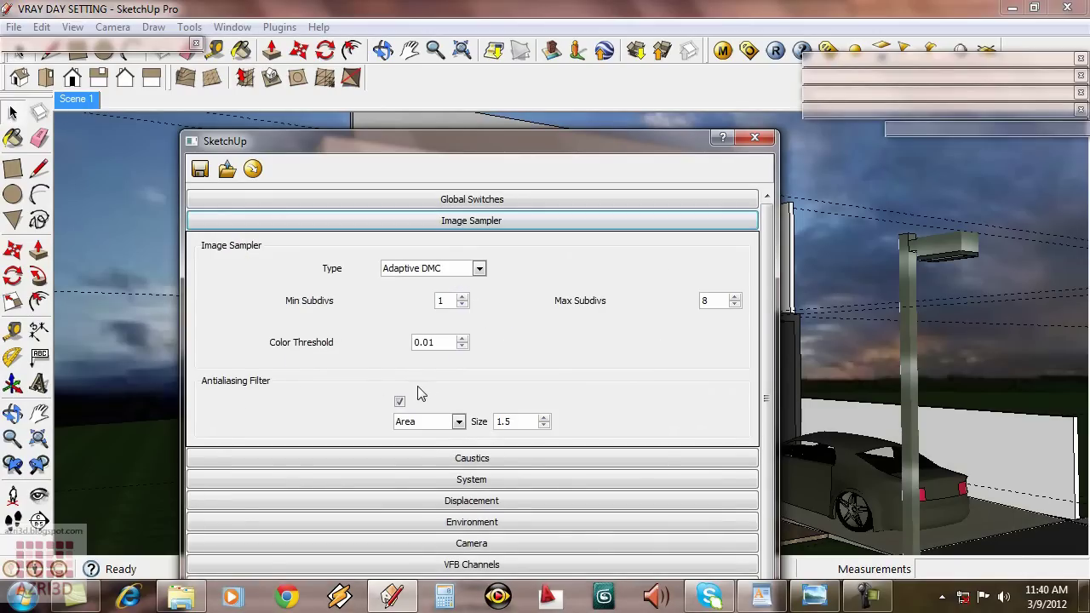
pyautogui.click(451, 421)
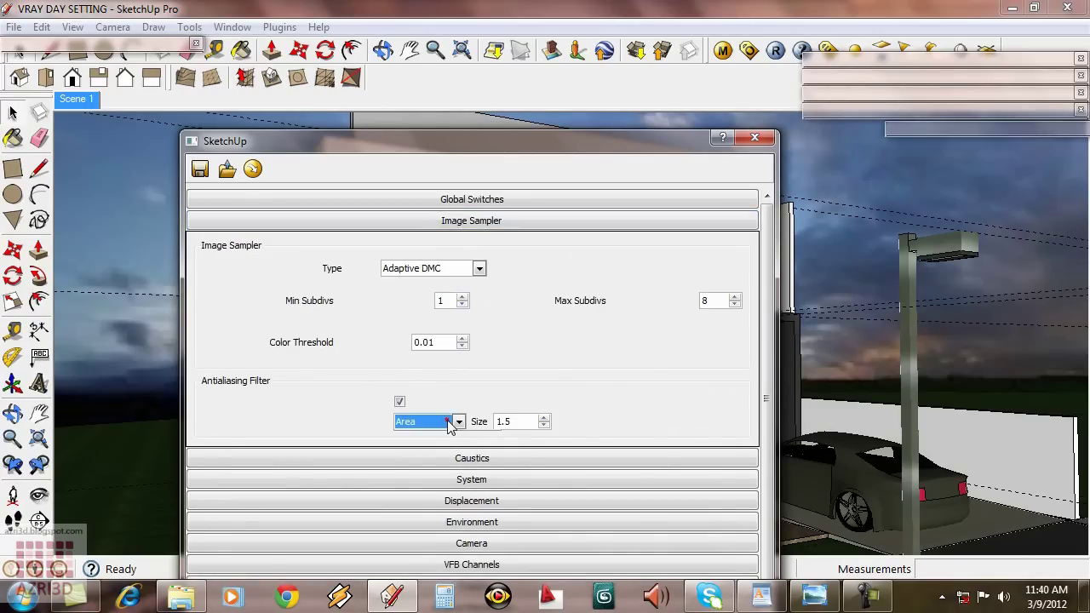
pyautogui.click(444, 461)
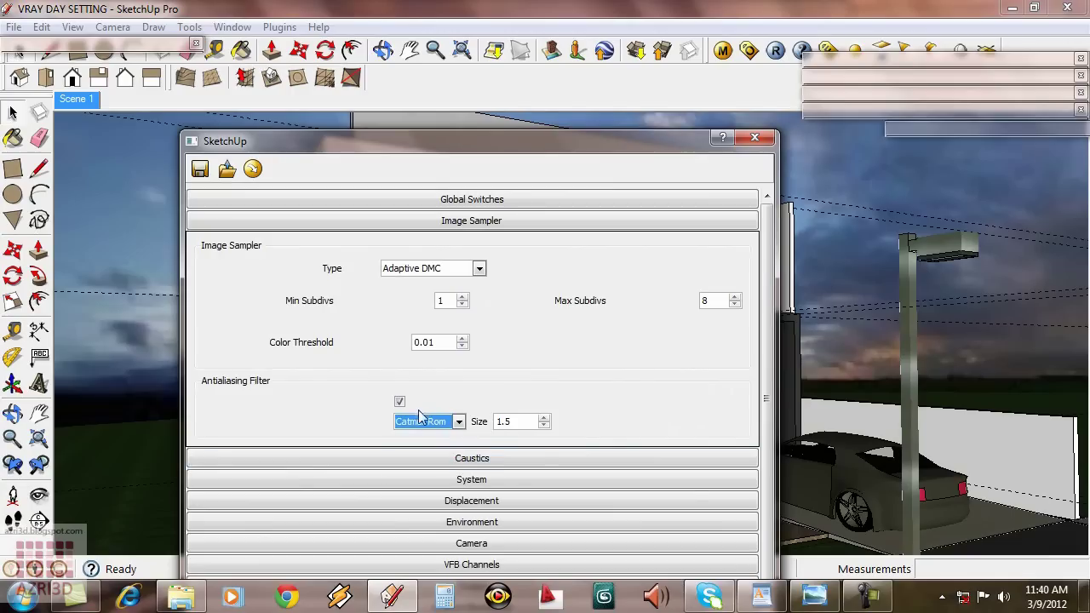
pyautogui.doubleClick(711, 301)
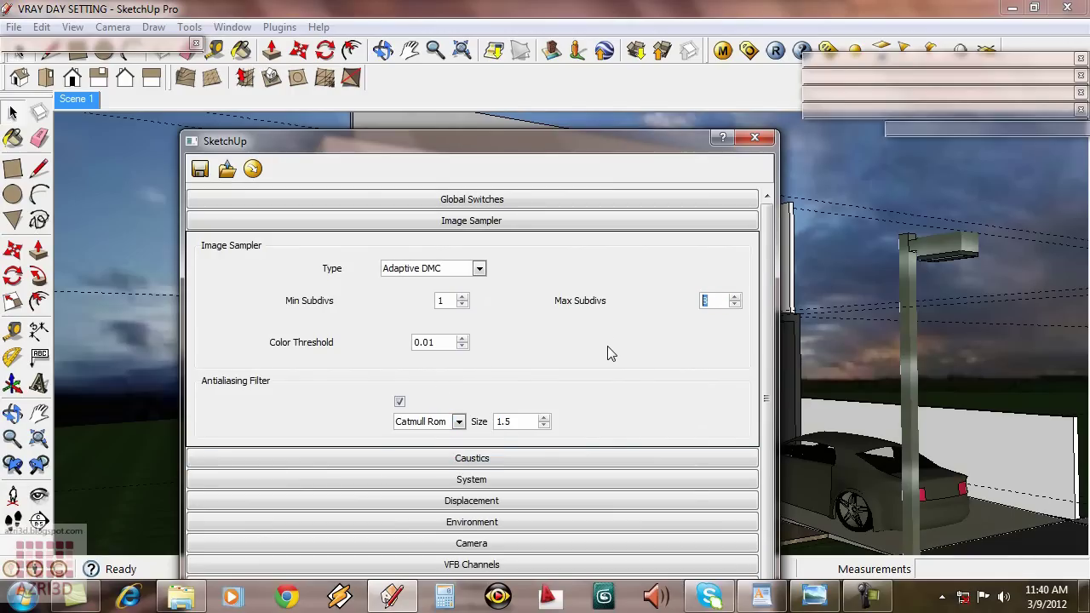
pyautogui.write('4')
# Set the System raycaster Max Depth to 85 and region render order to Top-Bottom.
pyautogui.click(528, 480)
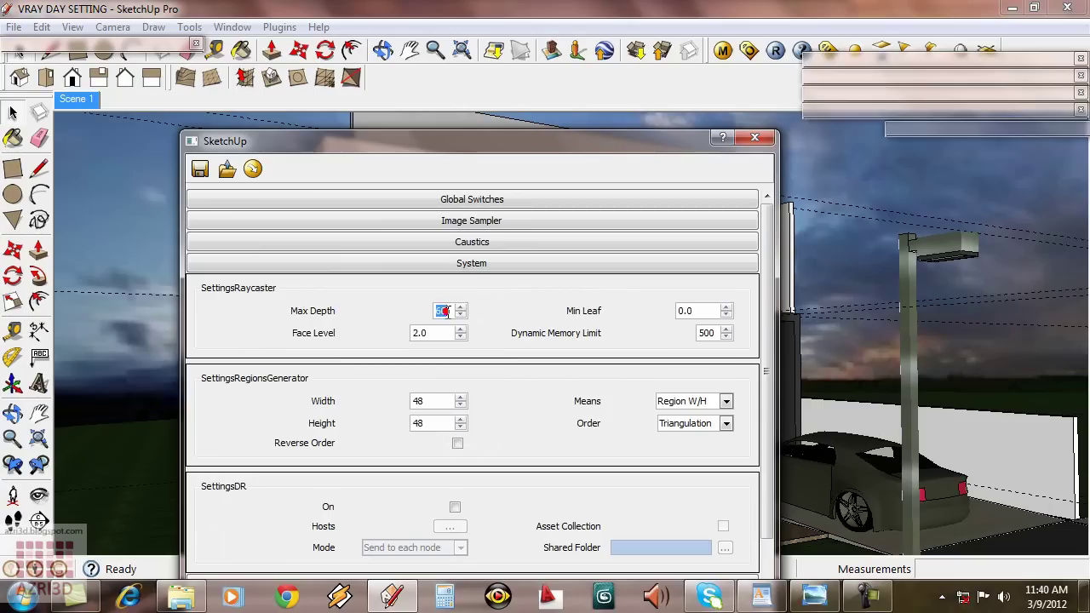
pyautogui.doubleClick(447, 312)
pyautogui.write('85')
pyautogui.click(691, 423)
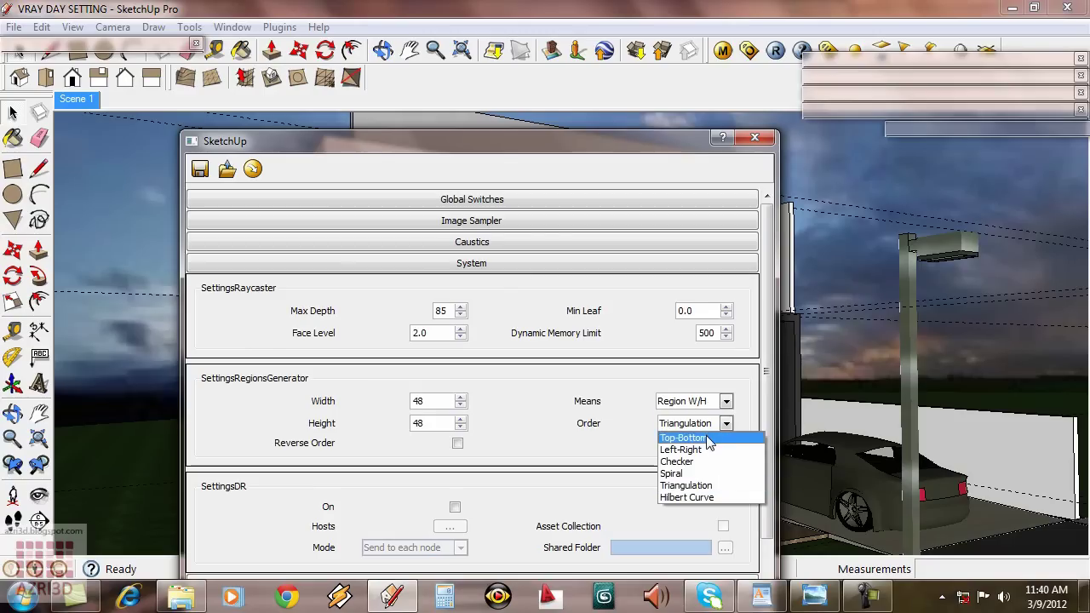
pyautogui.click(708, 438)
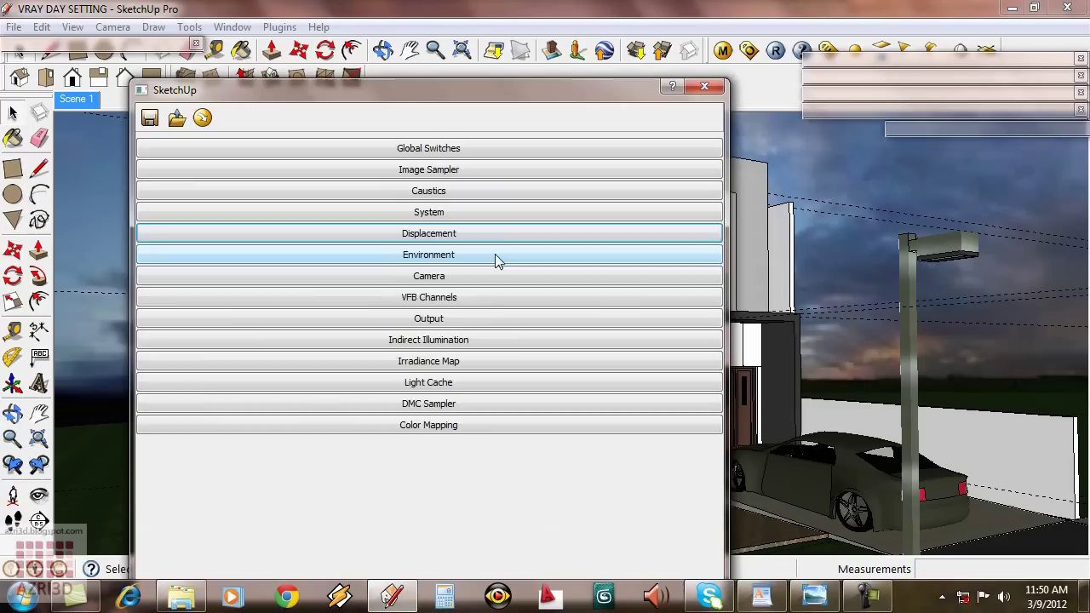
# Set the Environment sky's sun to intensity 0.5, ozone 1.0 and shadow subdivs 15.
pyautogui.click(494, 254)
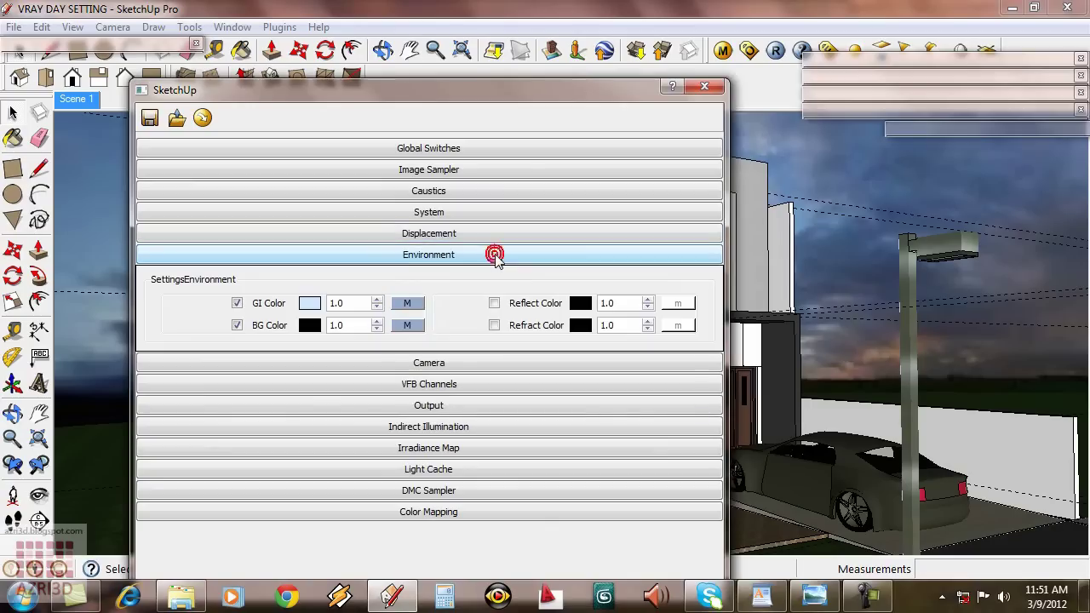
pyautogui.click(407, 303)
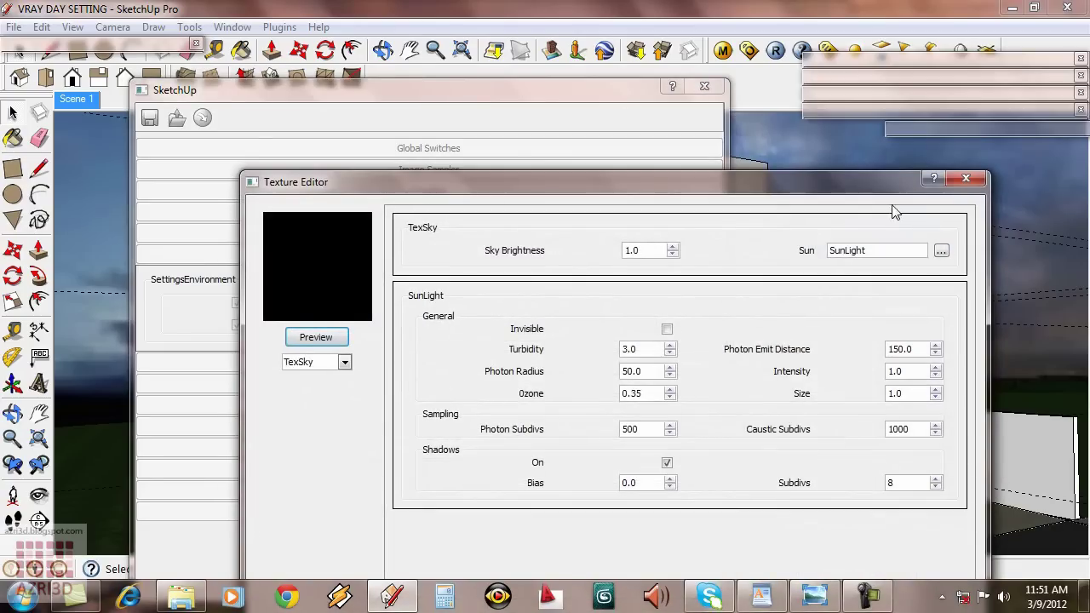
pyautogui.moveTo(858, 181); pyautogui.dragTo(792, 48)
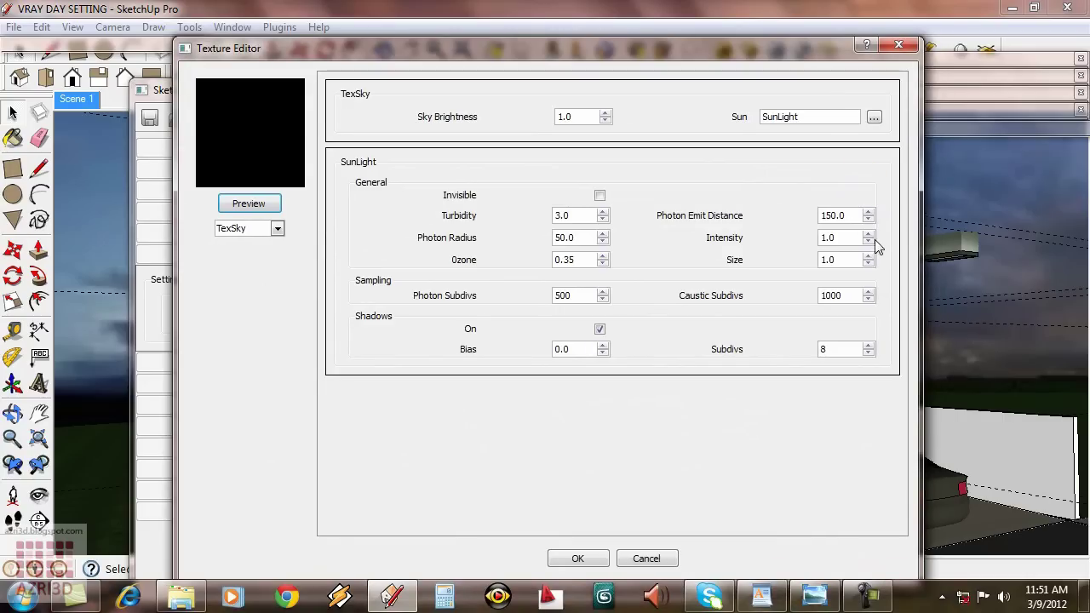
pyautogui.doubleClick(830, 238)
pyautogui.write('0.5')
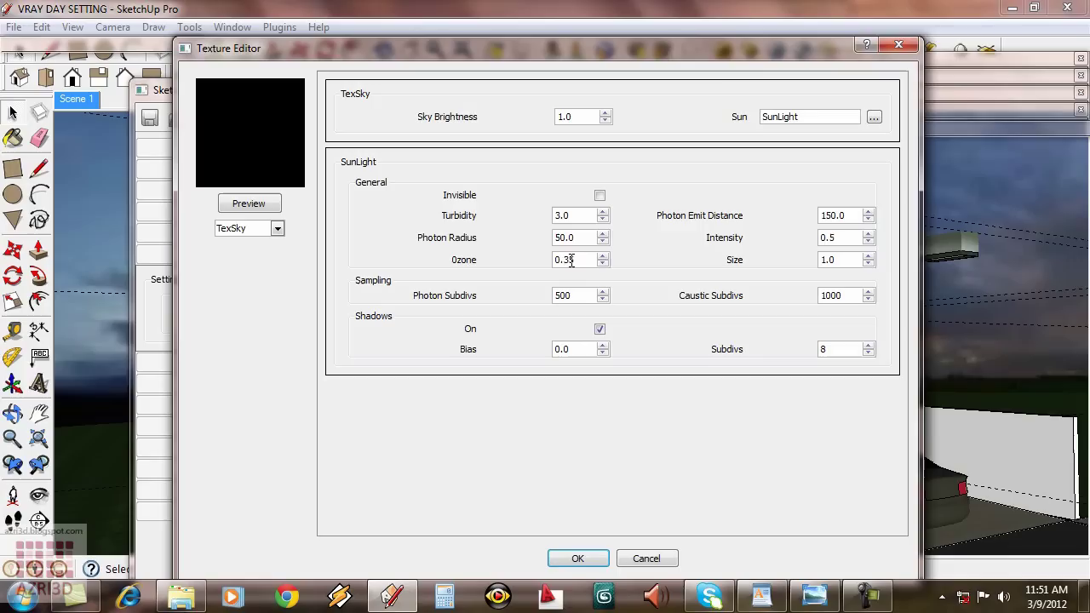
pyautogui.doubleClick(577, 260)
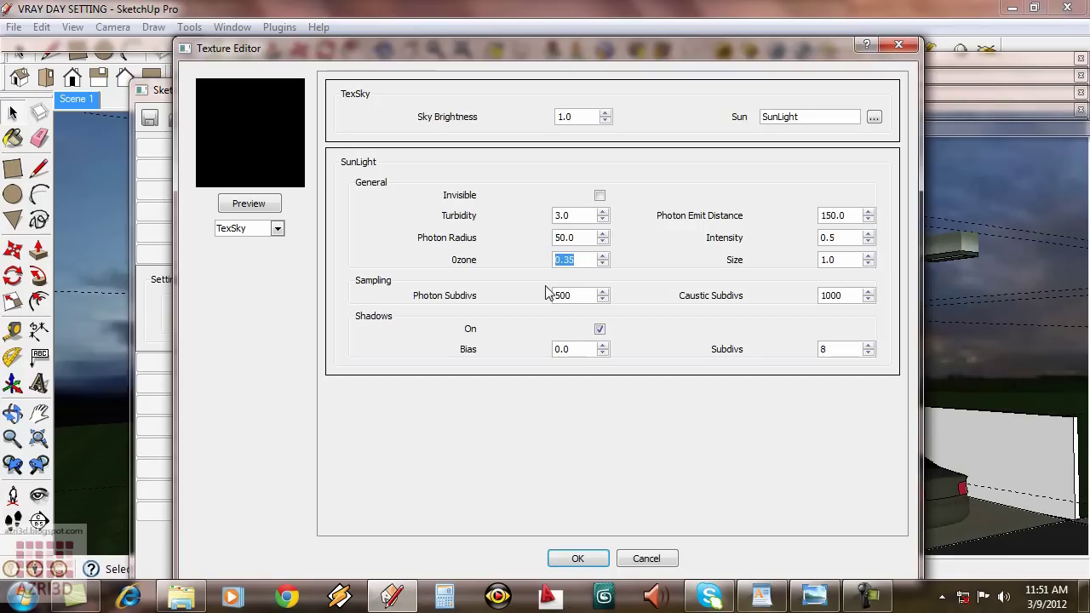
pyautogui.write('1.0')
pyautogui.doubleClick(575, 237)
pyautogui.click(844, 349)
pyautogui.doubleClick(844, 349)
pyautogui.press('Return')
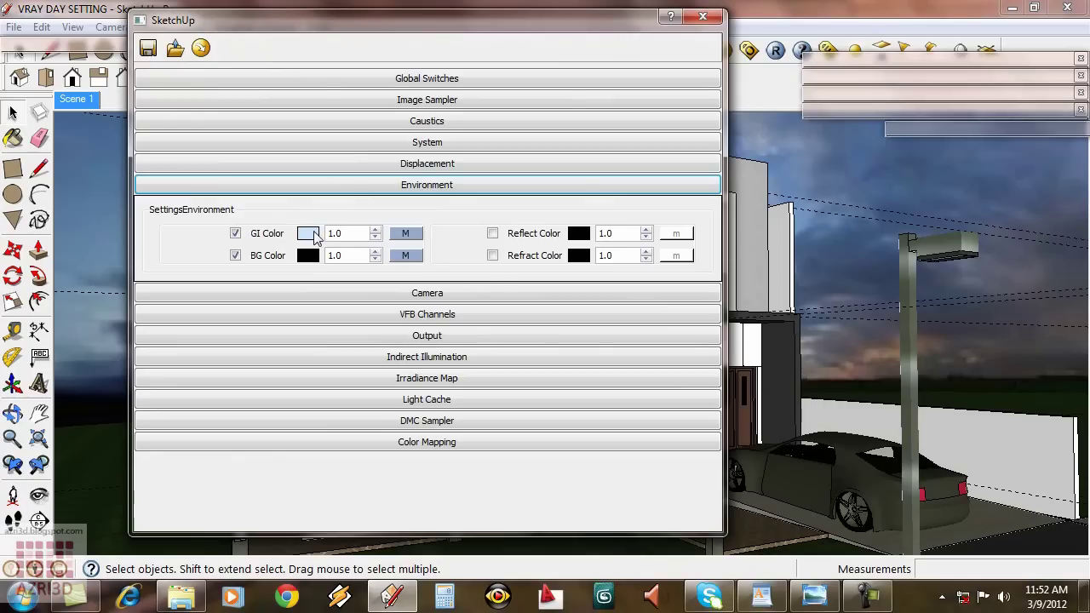
# Change the GI colour to a paler, less saturated blue-white.
pyautogui.click(307, 233)
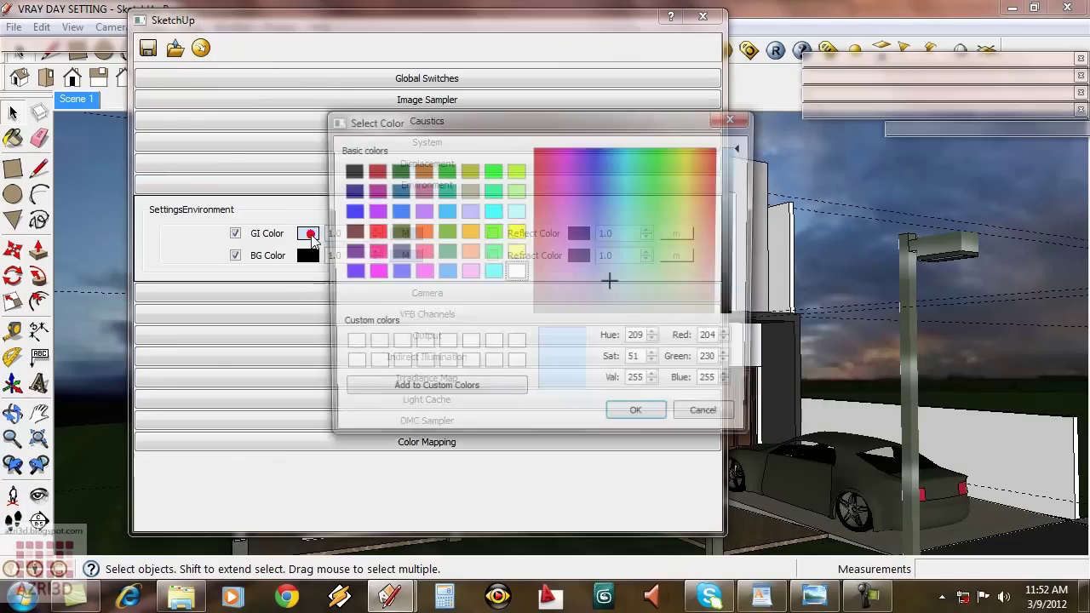
pyautogui.moveTo(614, 281); pyautogui.dragTo(613, 307)
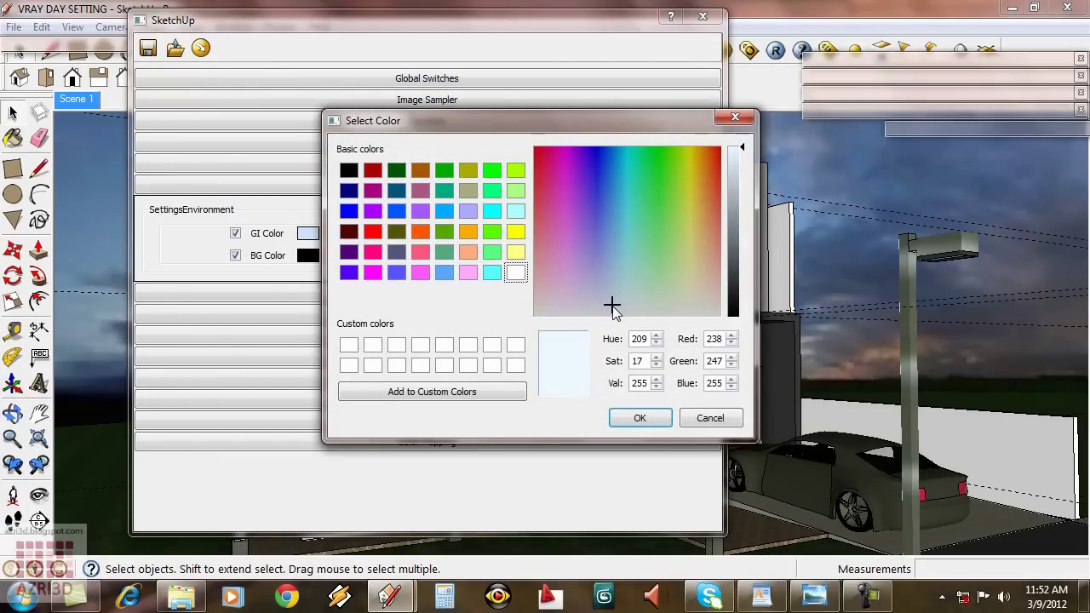
pyautogui.click(646, 418)
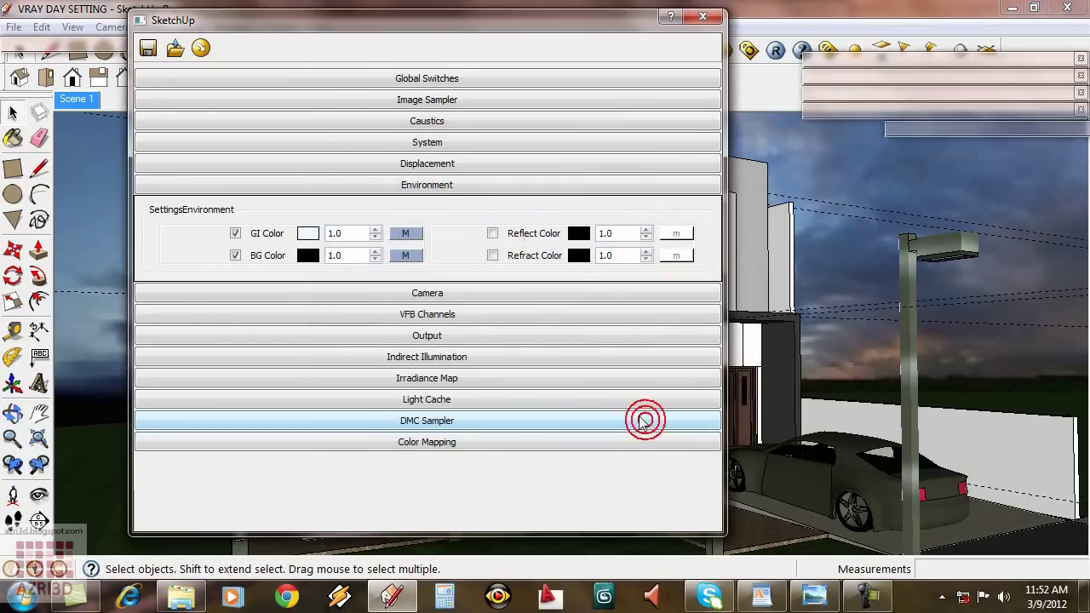
# Set the physical camera shutter speed to 100.
pyautogui.click(426, 293)
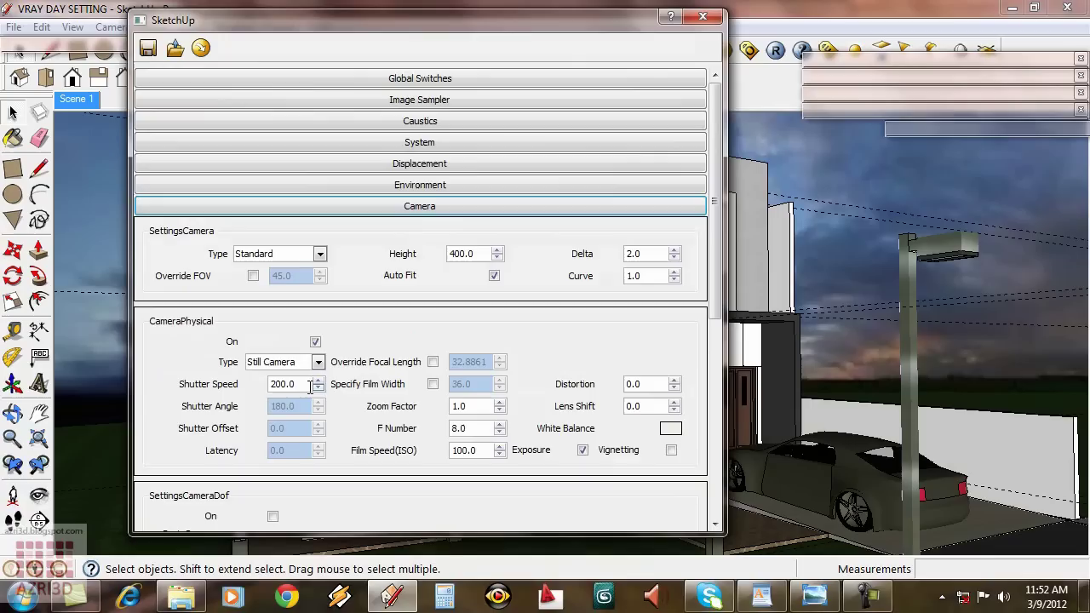
pyautogui.moveTo(296, 384); pyautogui.dragTo(289, 384)
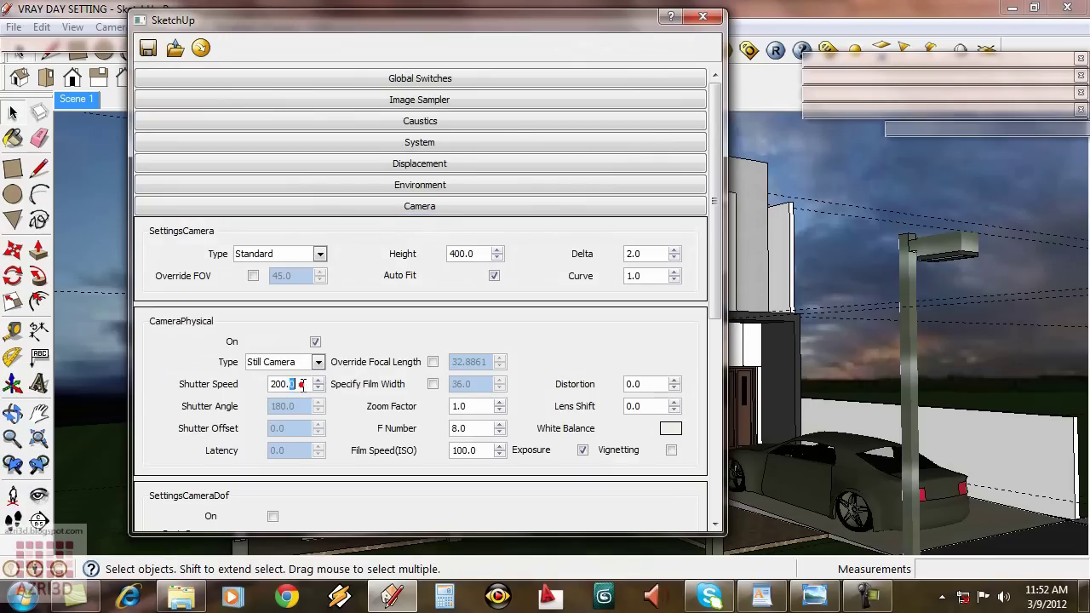
pyautogui.doubleClick(302, 383)
pyautogui.write('100')
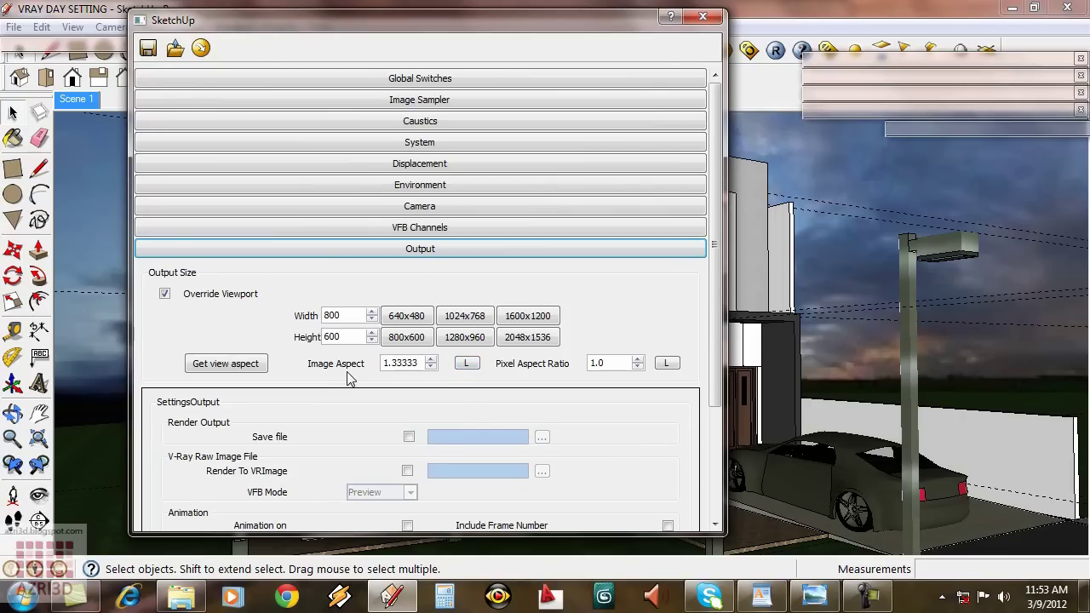
# Lock the output image aspect at 1.6 and set the width to 1200 (1200 × 750).
pyautogui.doubleClick(392, 366)
pyautogui.write('1.6')
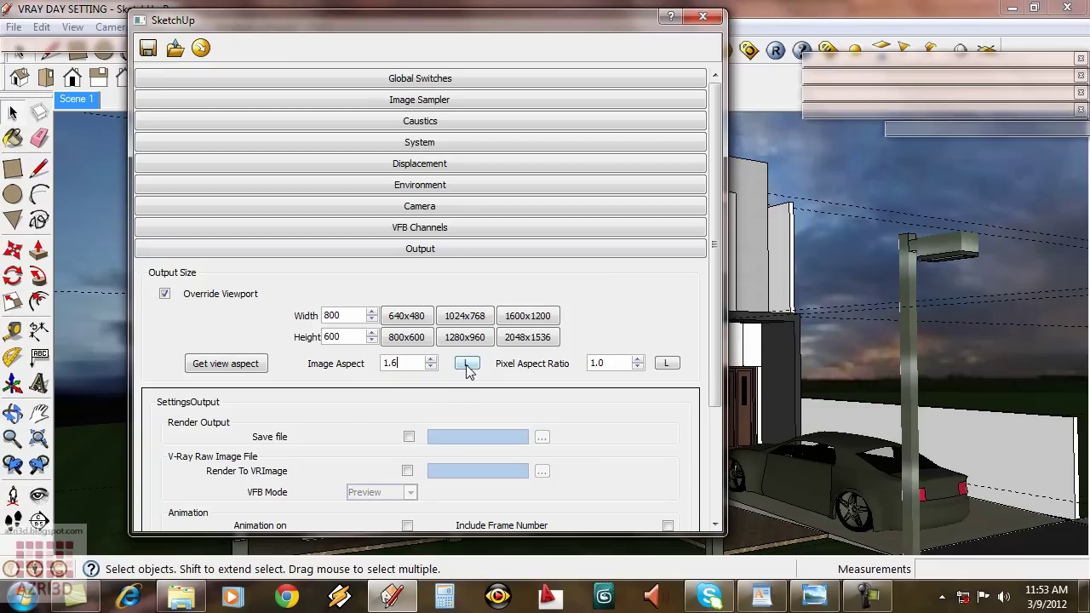
pyautogui.click(467, 363)
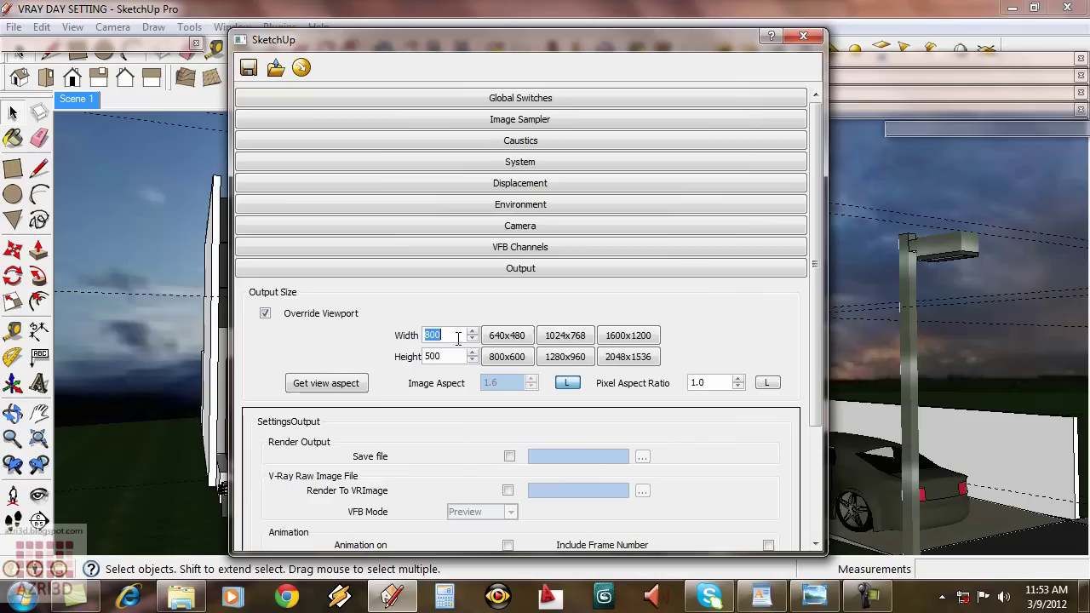
pyautogui.write('1200')
pyautogui.press('Return')
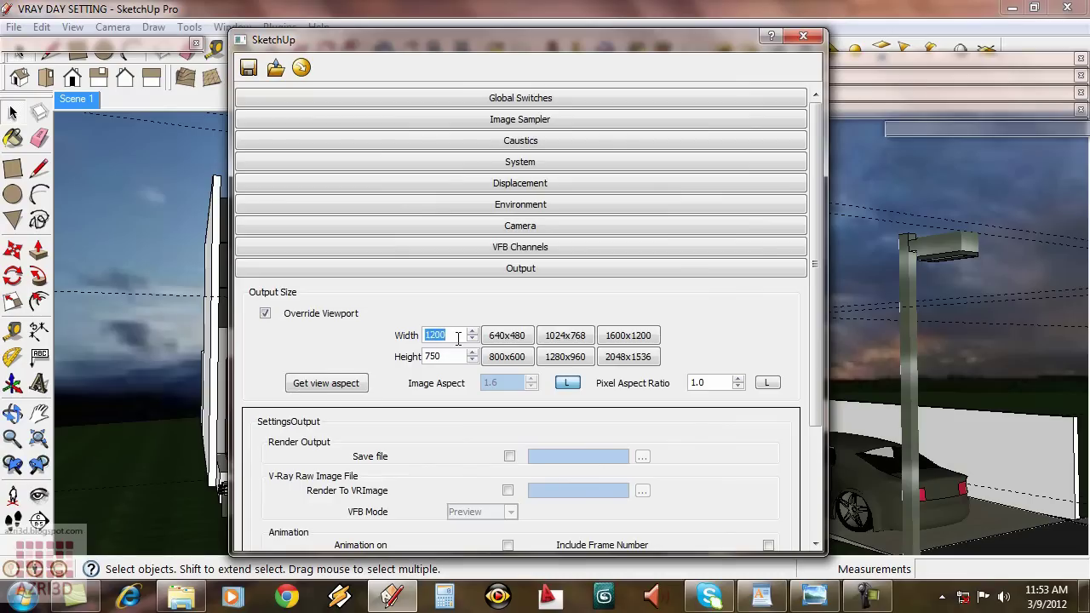
# Turn on ambient occlusion in Indirect Illumination with radius 5.0 and 15 subdivs.
pyautogui.click(498, 273)
pyautogui.click(498, 289)
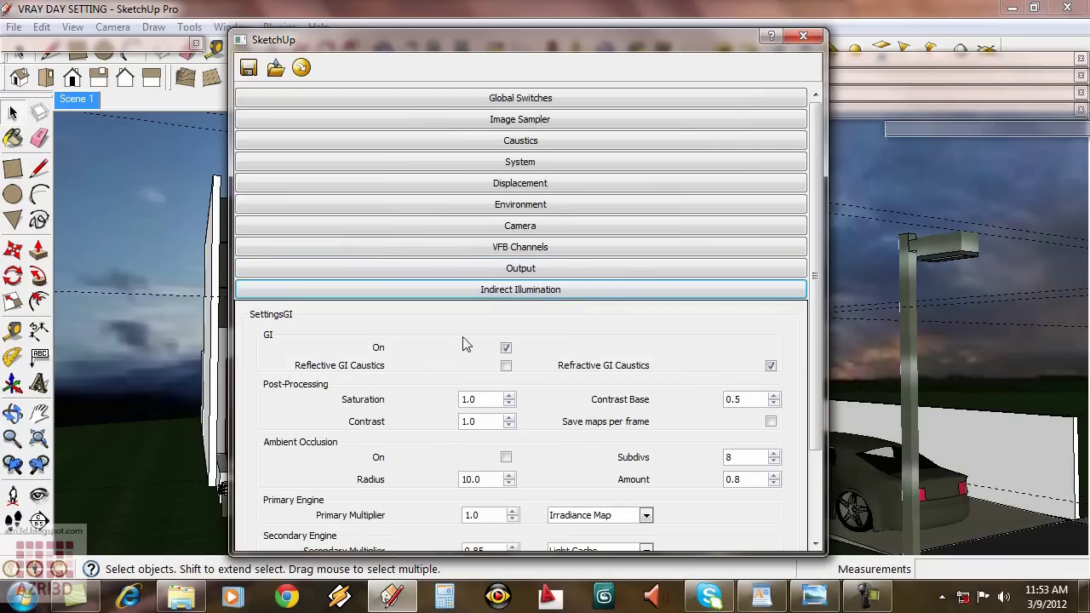
pyautogui.moveTo(583, 19); pyautogui.dragTo(572, 12)
pyautogui.scroll(-3, 545, 409)
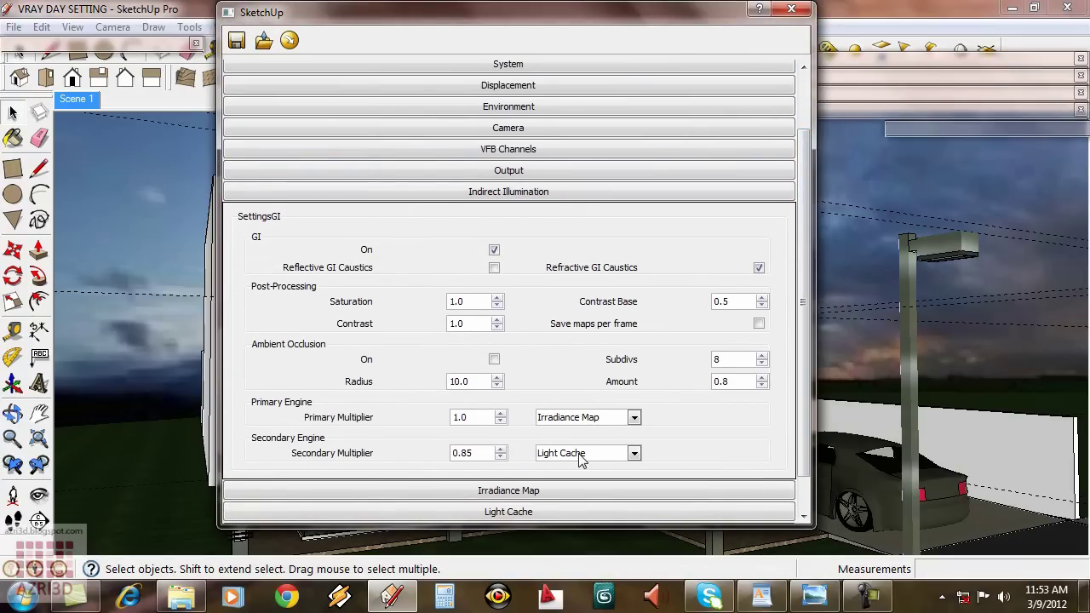
pyautogui.click(494, 360)
pyautogui.doubleClick(466, 381)
pyautogui.write('5')
pyautogui.doubleClick(737, 359)
pyautogui.write('15')
# Raise the secondary GI multiplier to 1.
pyautogui.scroll(1, 740, 453)
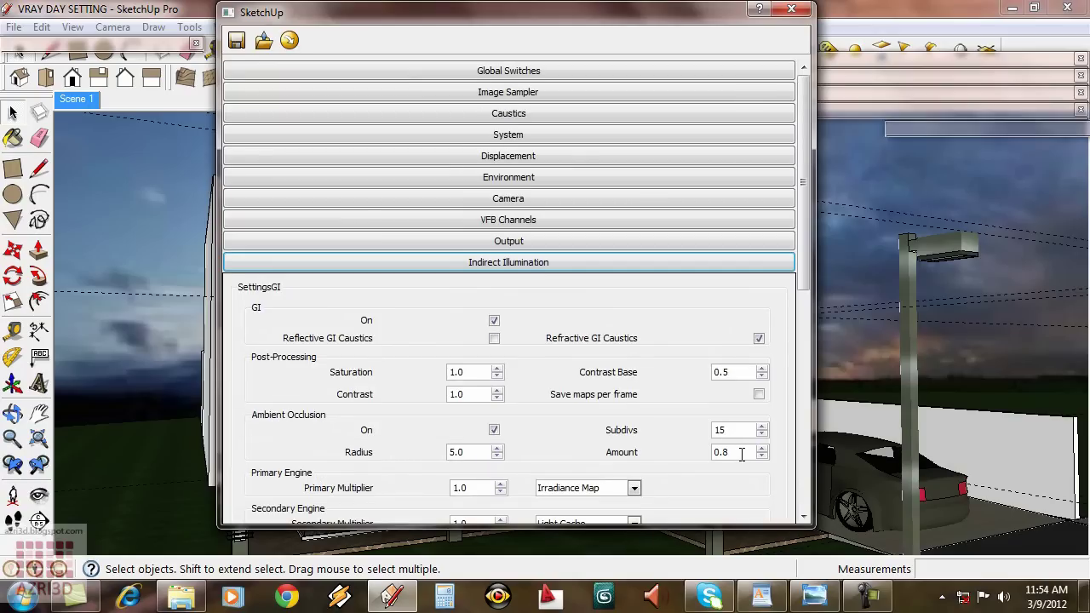
pyautogui.scroll(-1, 651, 281)
pyautogui.doubleClick(464, 453)
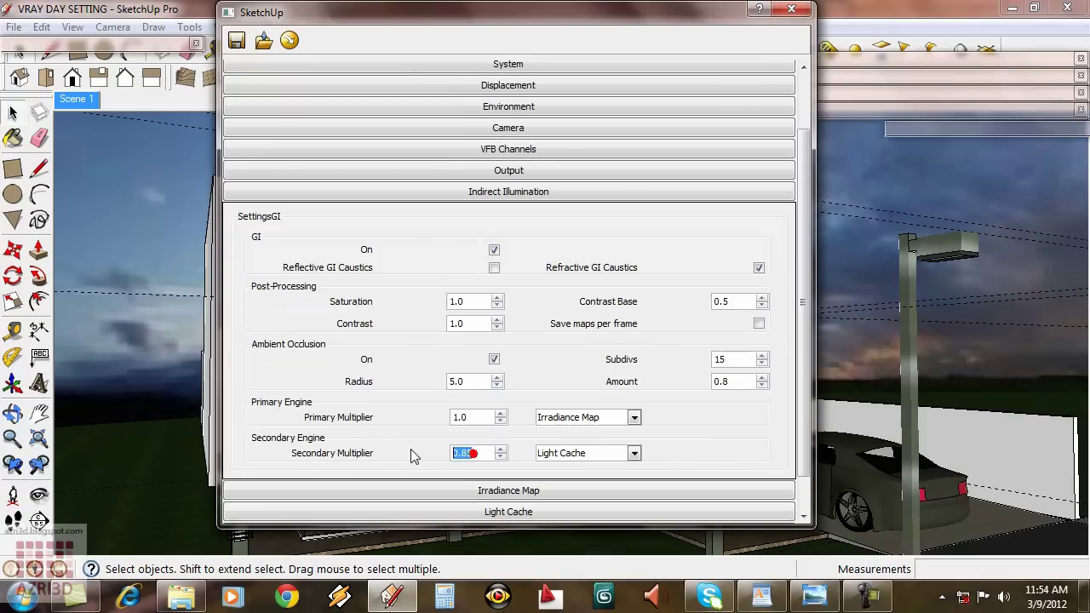
pyautogui.write('1')
pyautogui.click(492, 492)
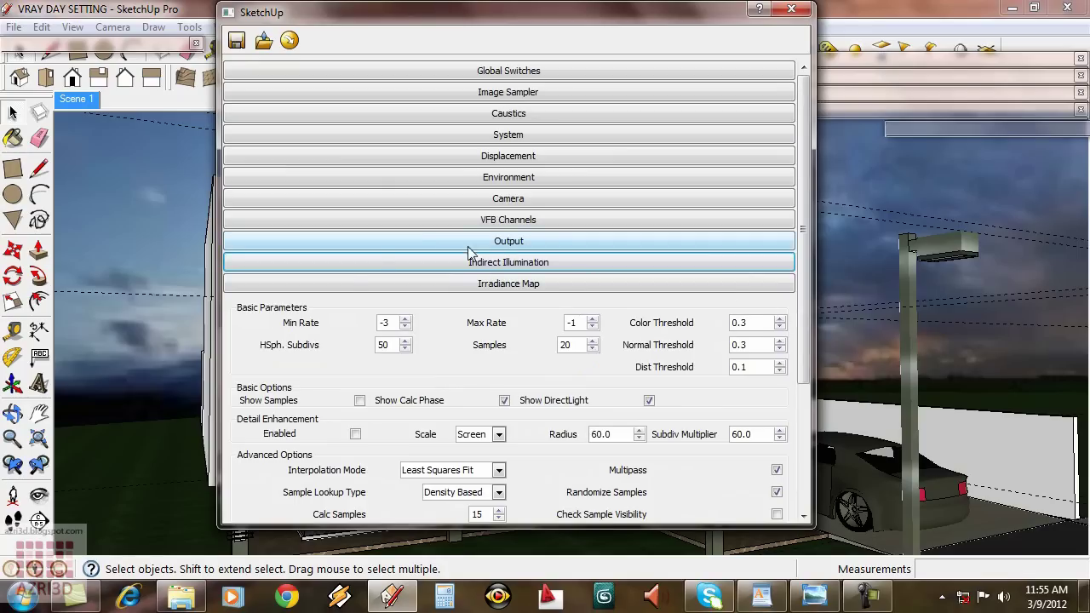
# Review the Irradiance Map, then change the Light Cache Sample Size from 0.02 to 0.01.
pyautogui.scroll(-3, 537, 217)
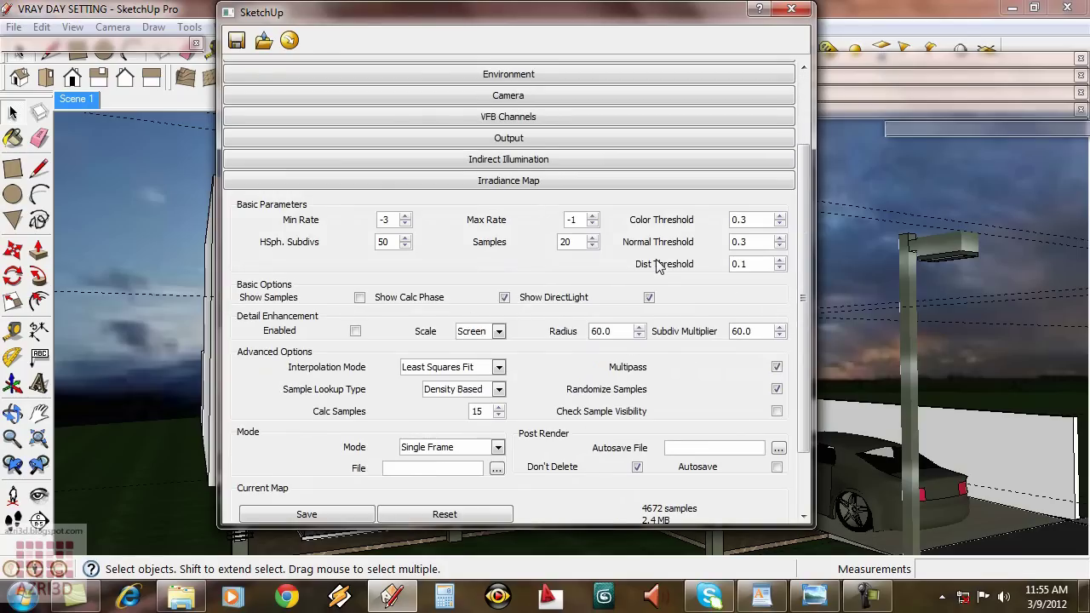
pyautogui.doubleClick(396, 241)
pyautogui.click(352, 182)
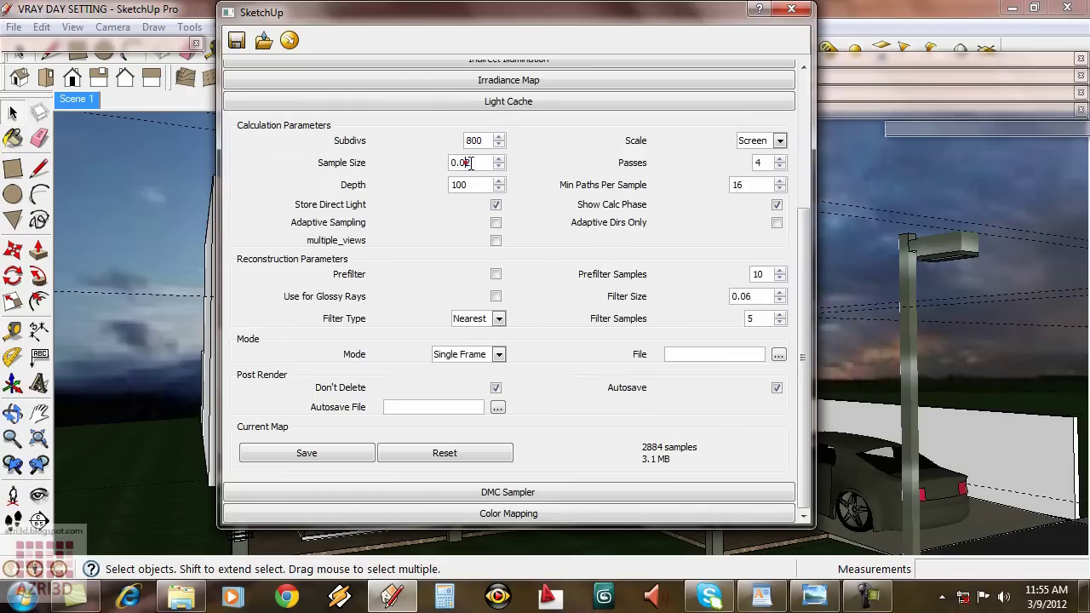
pyautogui.moveTo(471, 163); pyautogui.dragTo(521, 205)
pyautogui.write('1')
# Change the DMC Sampler's path_sampler_type from Schlick to Legacy.
pyautogui.click(547, 100)
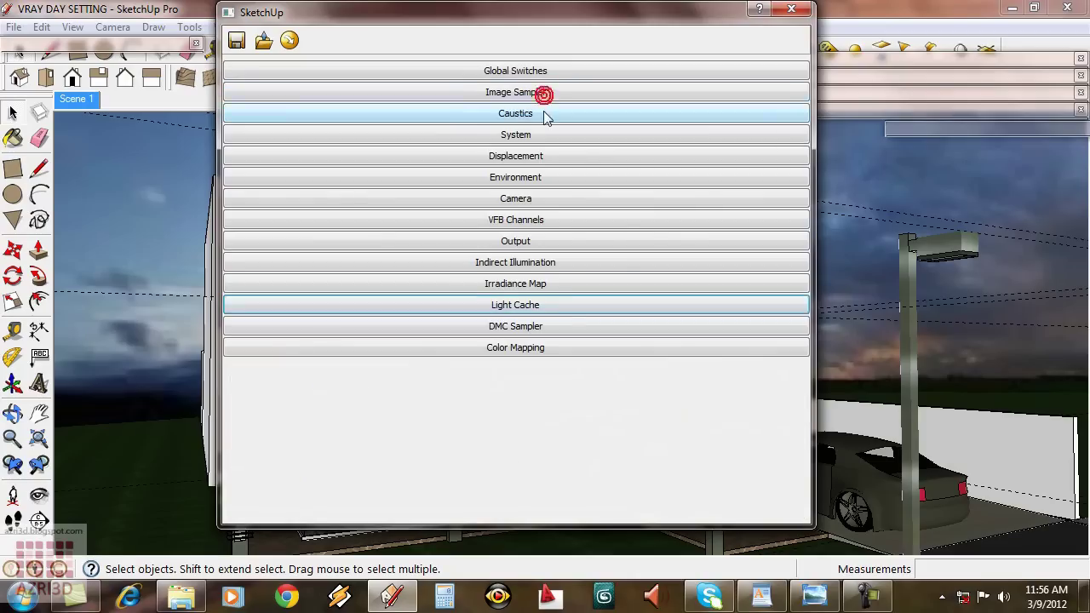
pyautogui.click(554, 325)
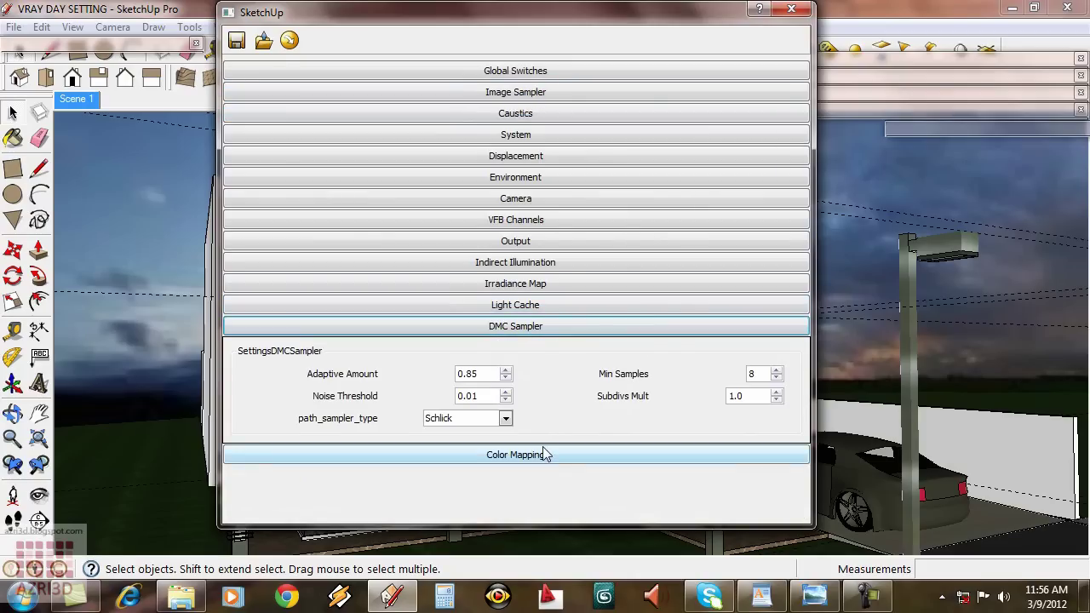
pyautogui.click(504, 418)
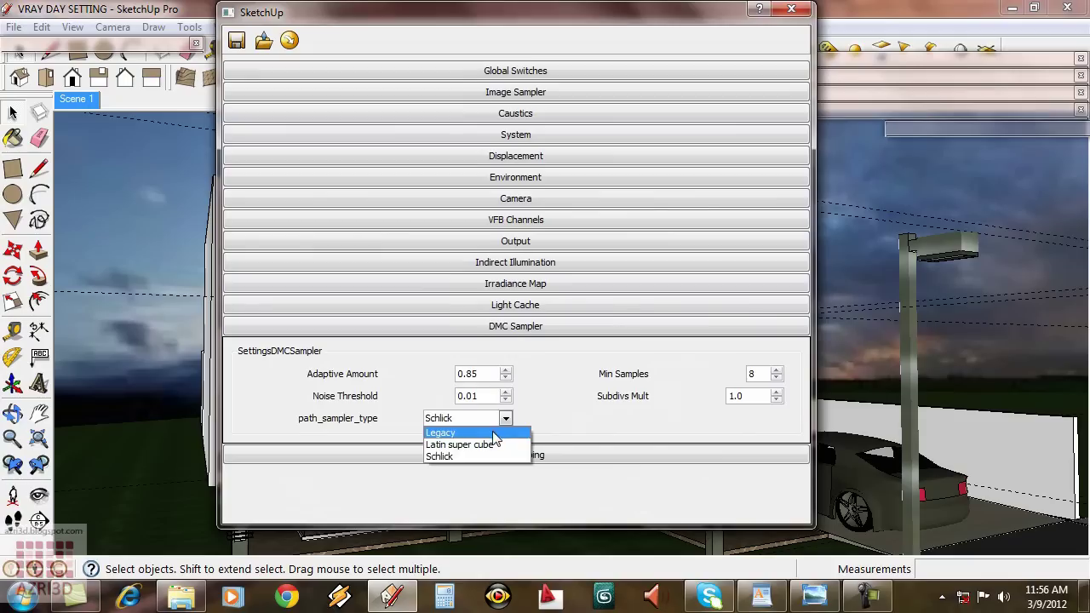
pyautogui.click(494, 433)
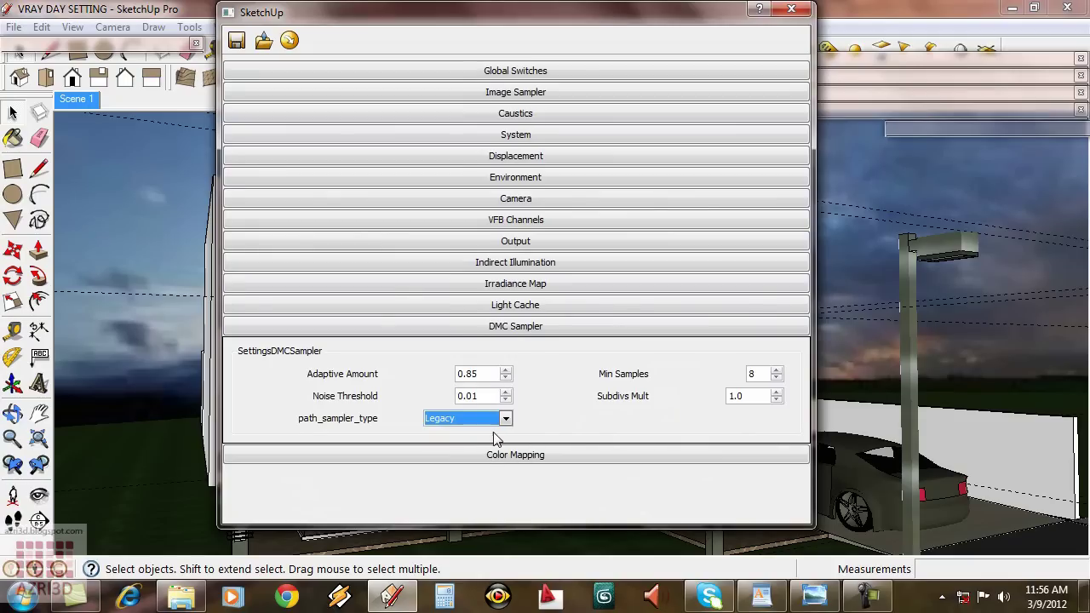
pyautogui.click(517, 328)
# Set the Color Mapping type to Linear Multiply with Bright Multiplier 1.
pyautogui.click(528, 349)
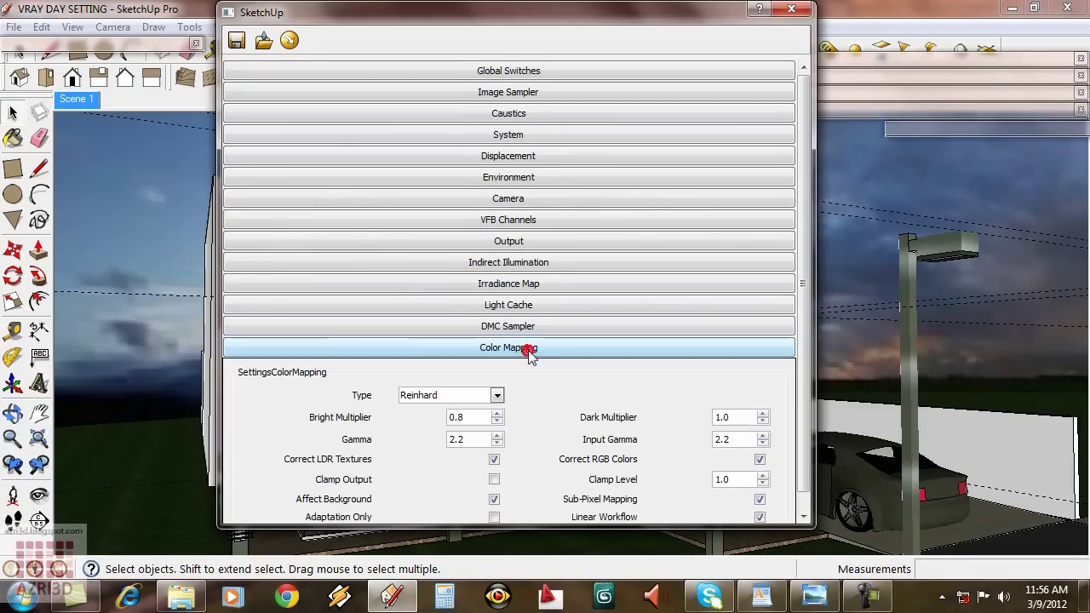
pyautogui.scroll(-1, 545, 397)
pyautogui.click(489, 380)
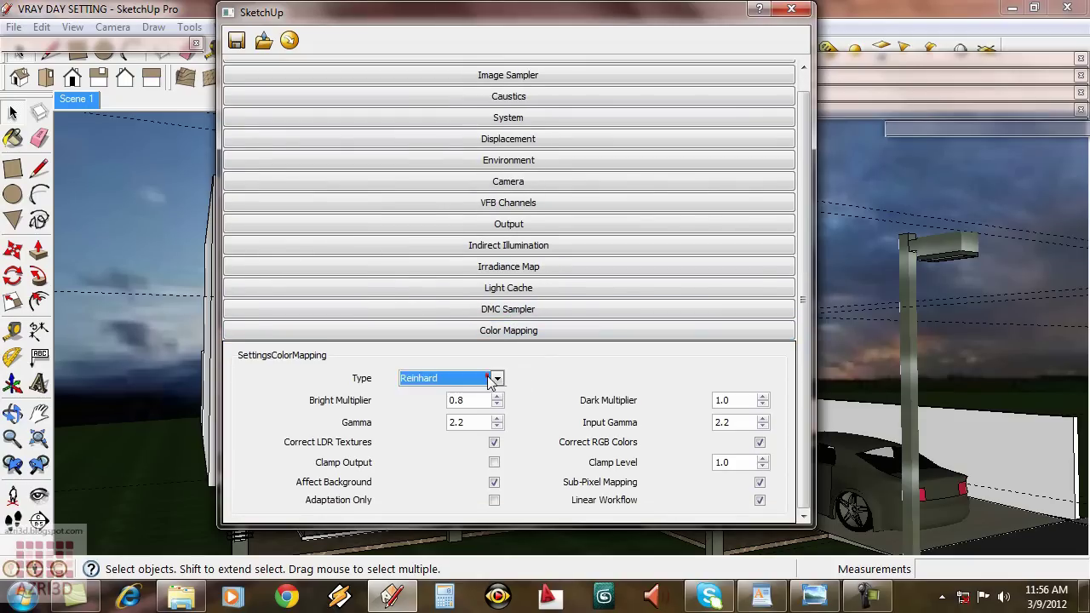
pyautogui.click(489, 380)
pyautogui.click(481, 389)
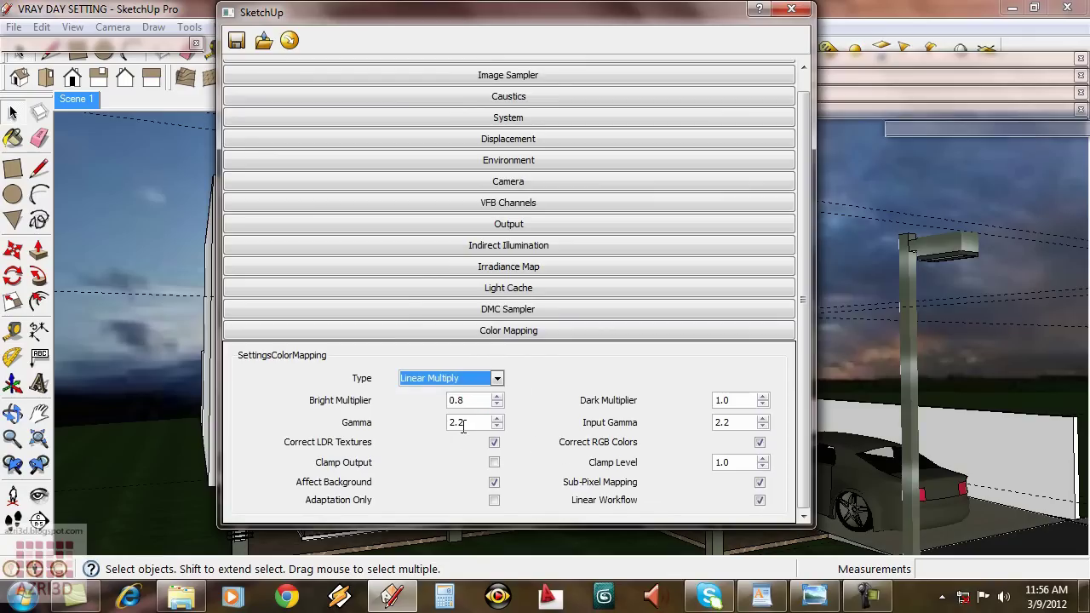
pyautogui.press('Tab')
pyautogui.write('1')
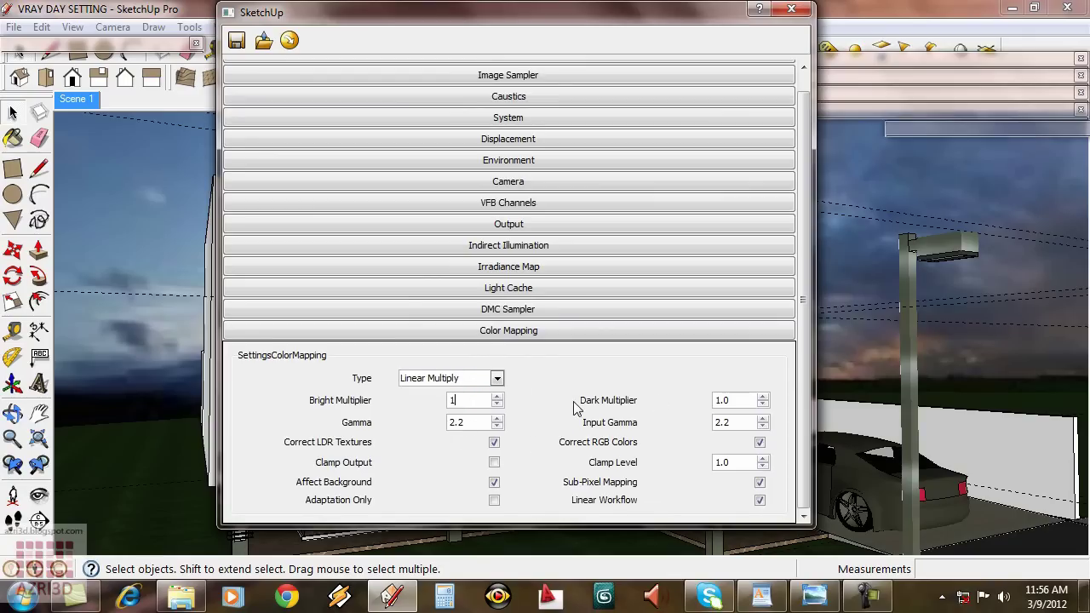
# Set Dark Multiplier 1.1 and Gamma 1.9, disable Affect Background, enable Clamp Output.
pyautogui.doubleClick(714, 401)
pyautogui.write('1.1')
pyautogui.press('Tab')
pyautogui.write('1.9')
pyautogui.click(493, 483)
pyautogui.click(494, 462)
pyautogui.click(504, 332)
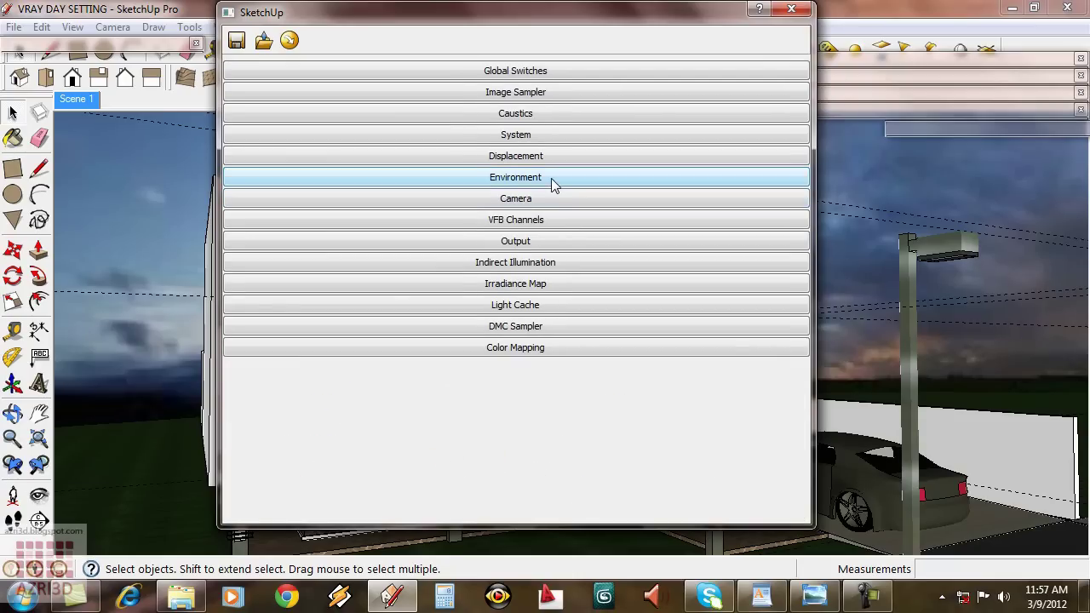
# Inspect the Environment sky's TexSky sunlight settings and cancel without changing anything.
pyautogui.click(551, 178)
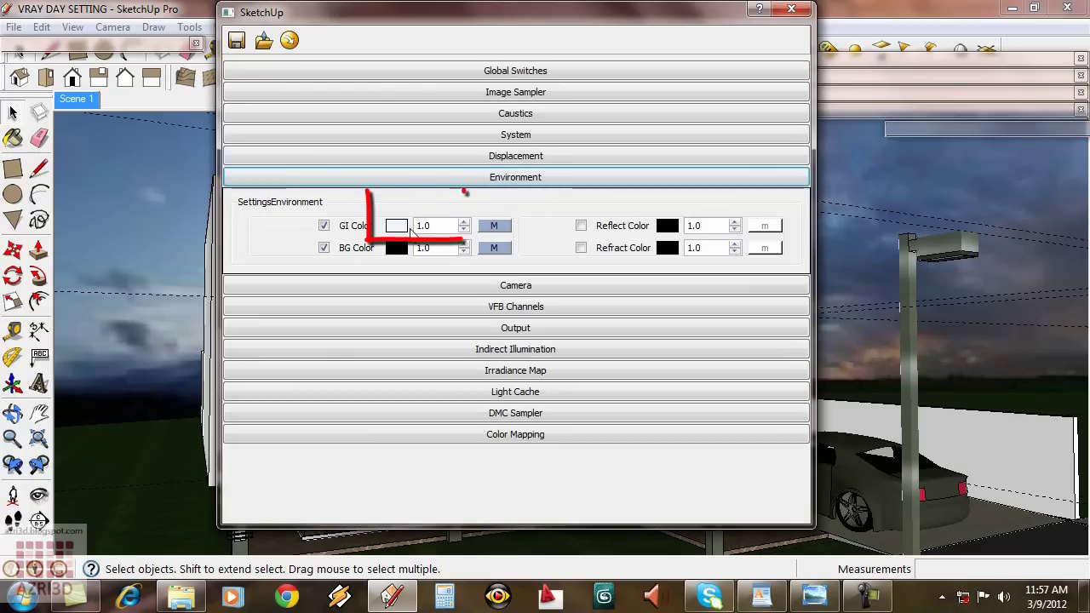
pyautogui.click(494, 226)
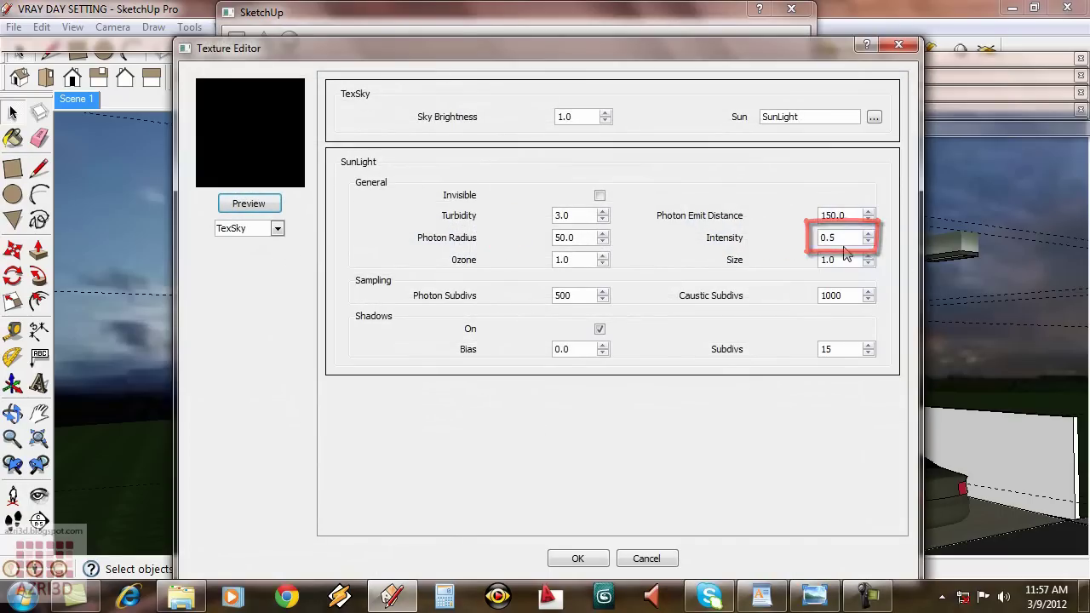
pyautogui.click(645, 559)
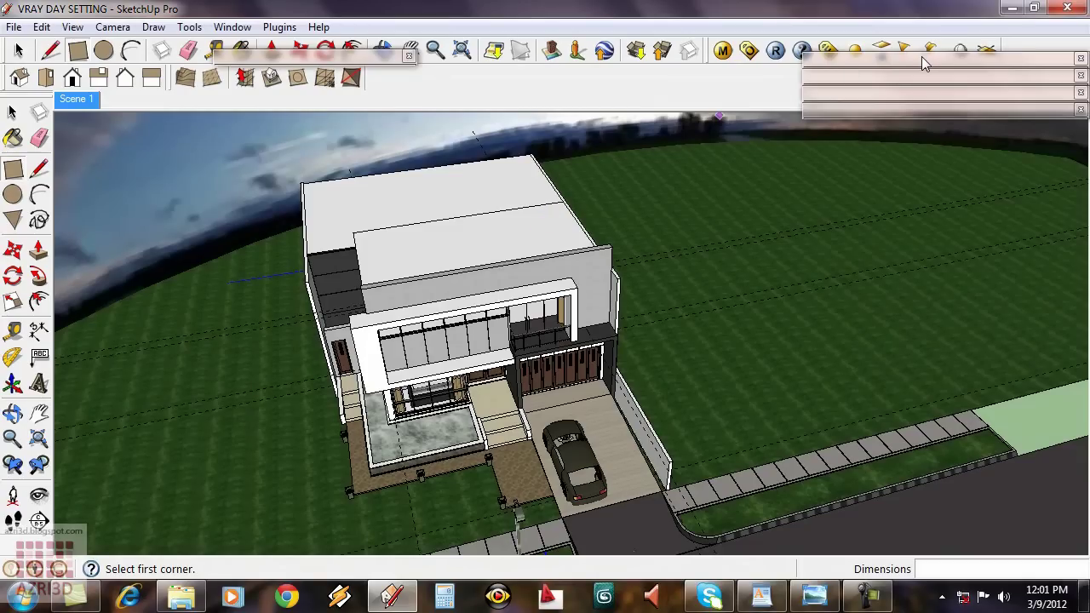
# Open the Shadows settings panel and turn shadows on in the model.
pyautogui.click(921, 57)
pyautogui.click(968, 93)
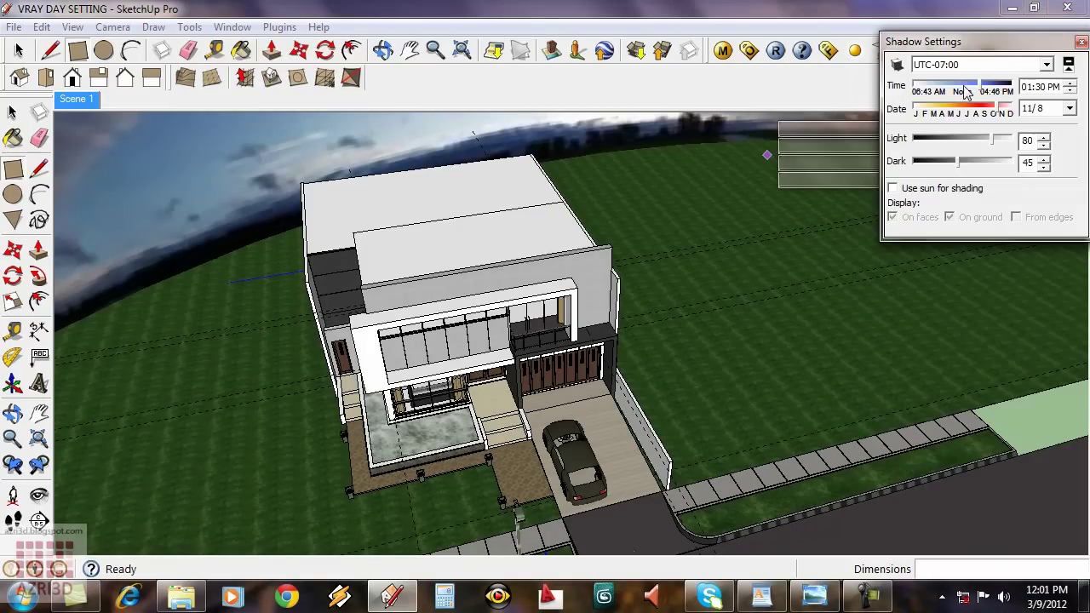
pyautogui.moveTo(970, 47); pyautogui.dragTo(866, 166)
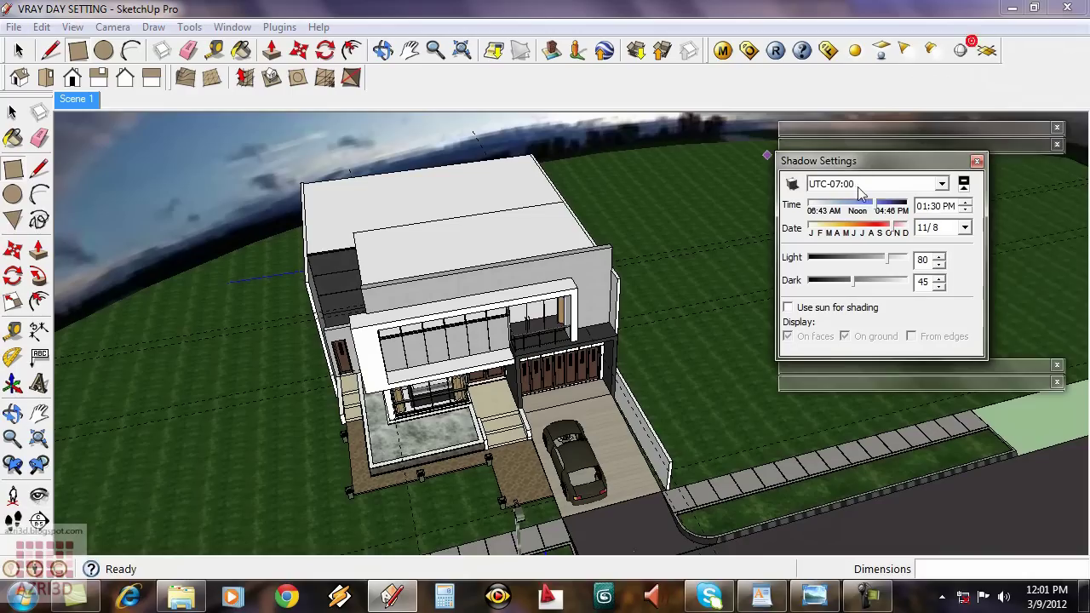
pyautogui.click(792, 185)
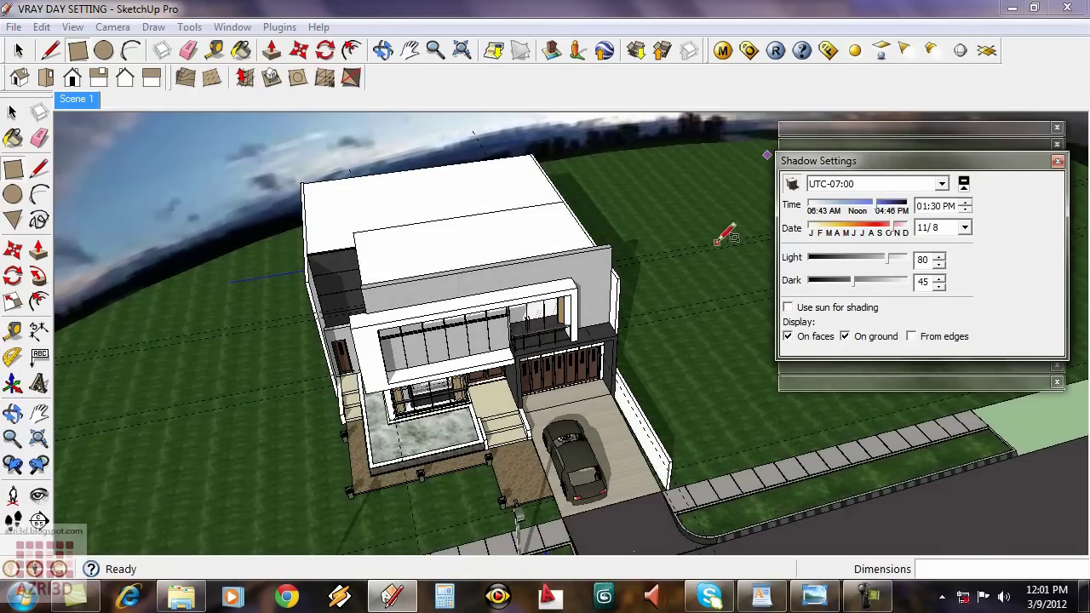
# Set the shadow time to an early-November afternoon, keep sun shading off, and return to Scene 1.
pyautogui.click(76, 99)
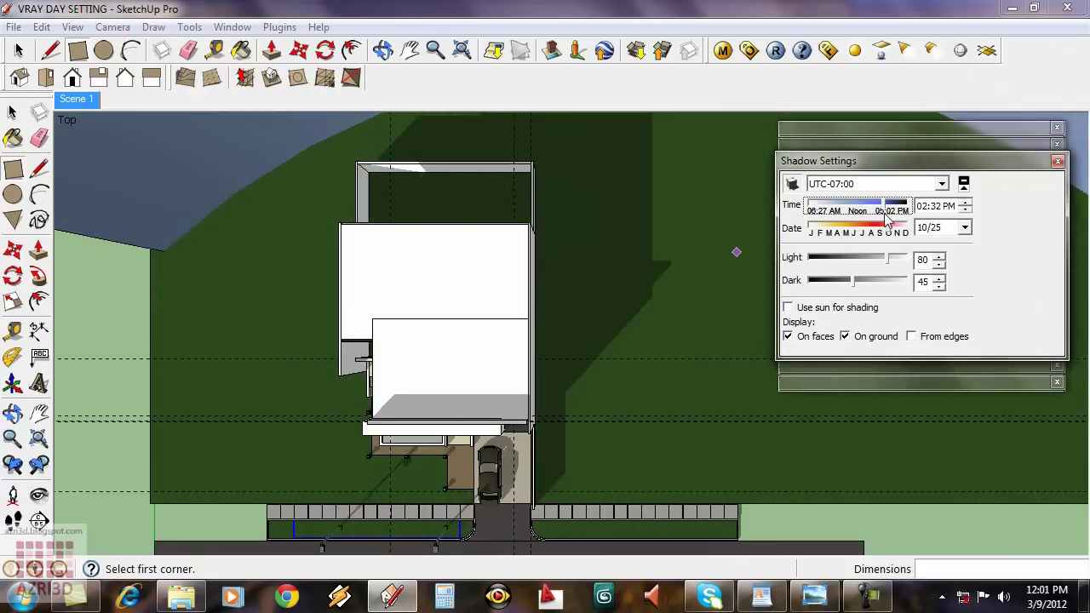
pyautogui.moveTo(885, 228); pyautogui.dragTo(891, 230)
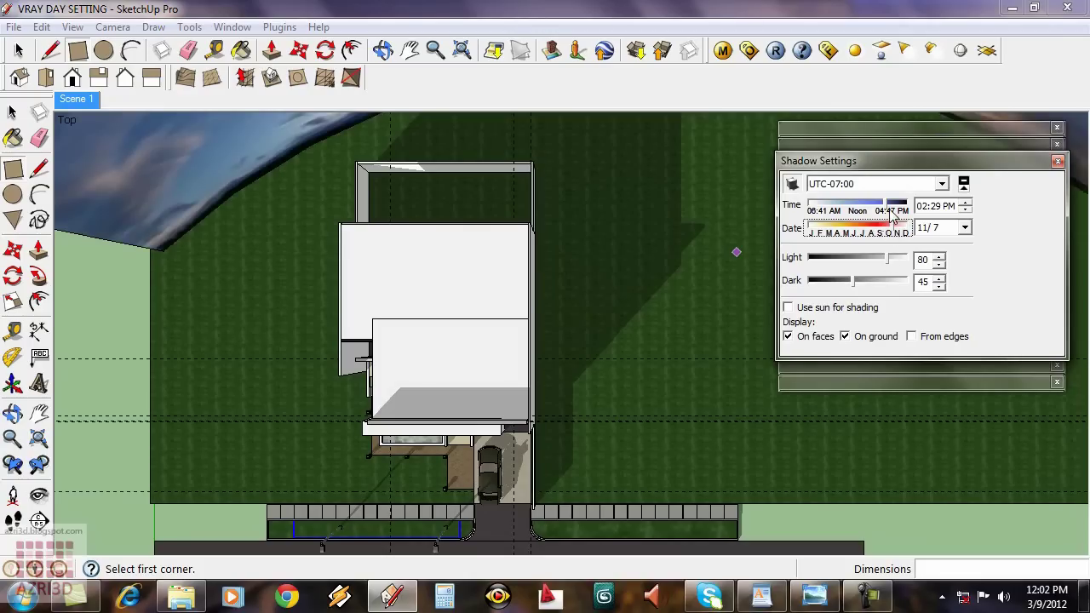
pyautogui.click(823, 311)
pyautogui.click(823, 310)
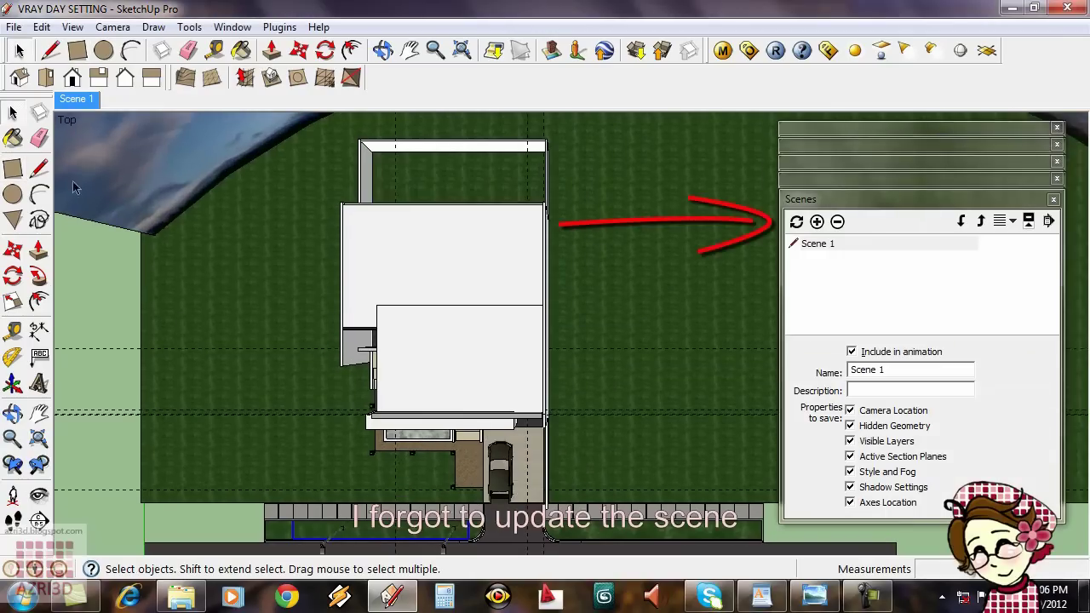
pyautogui.click(88, 102)
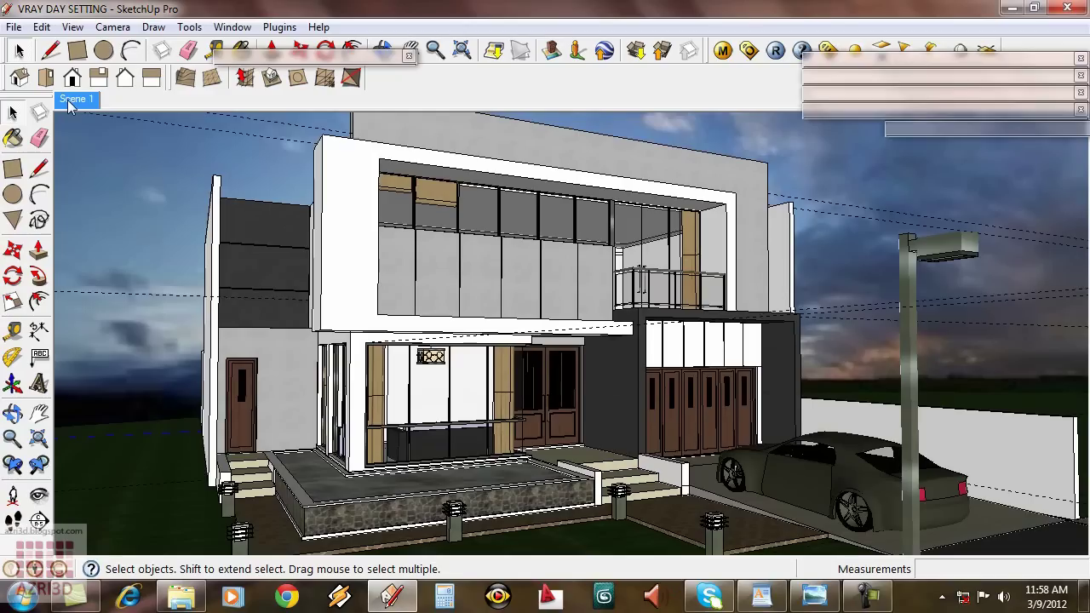
# Enable displacement of 3.0 on the Rumput material and browse for its grass texture map.
pyautogui.press('b')
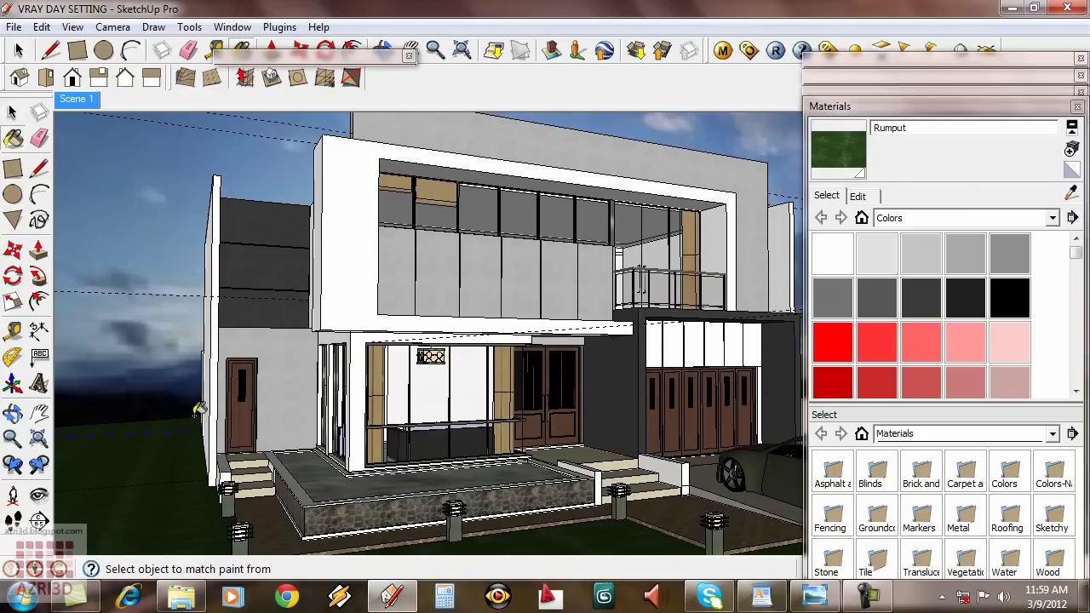
pyautogui.click(722, 50)
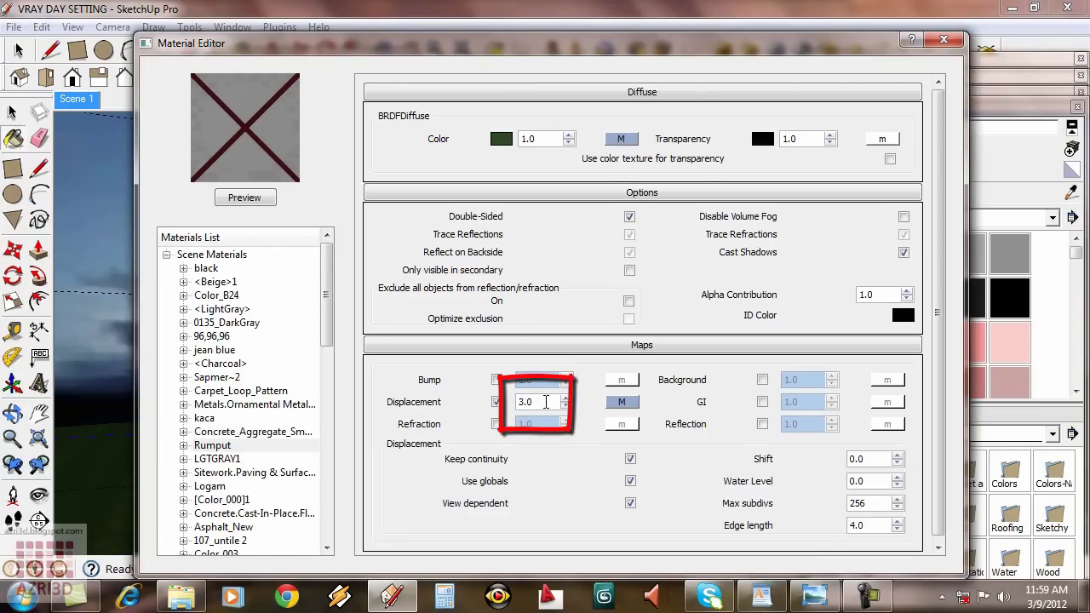
pyautogui.doubleClick(546, 402)
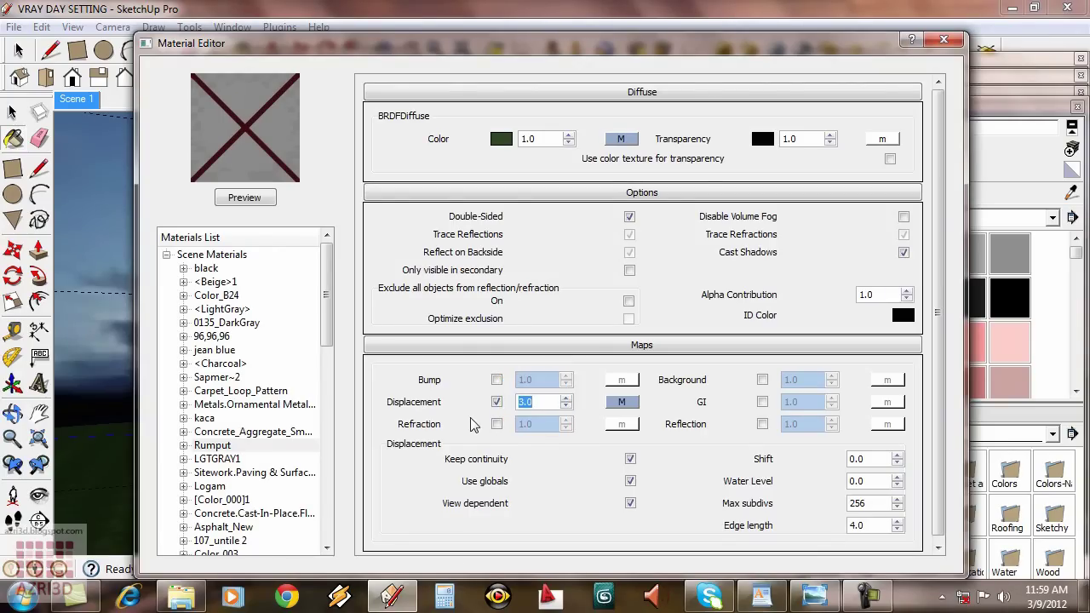
pyautogui.click(621, 402)
pyautogui.click(860, 352)
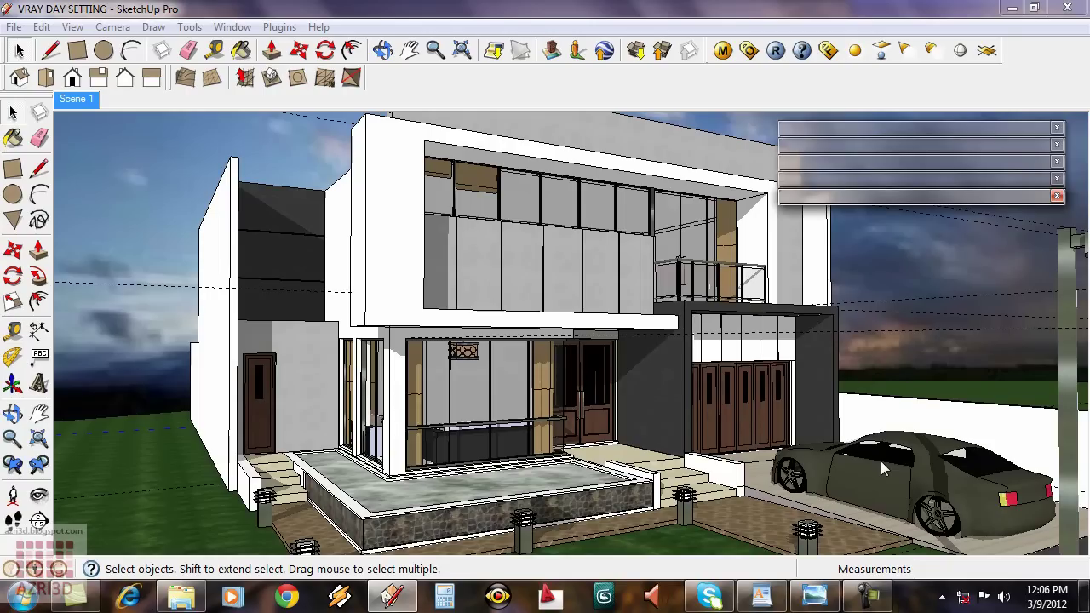
# Draw a rectangle beside the house front and make it a group.
pyautogui.moveTo(880, 461); pyautogui.dragTo(681, 460, button='middle')
pyautogui.click(132, 387)
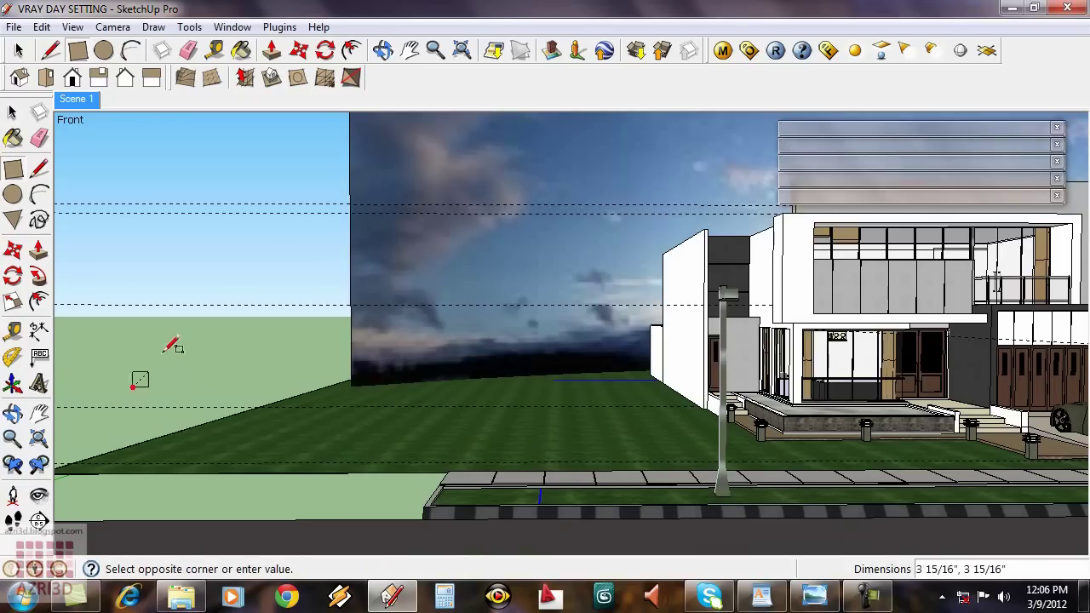
pyautogui.click(275, 231)
pyautogui.press('space')
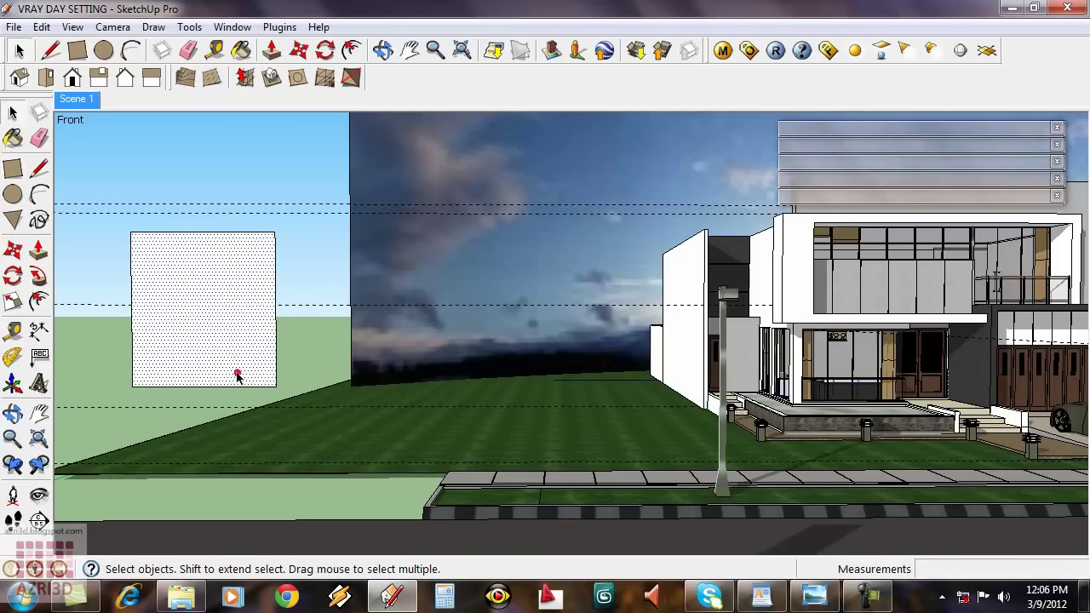
pyautogui.rightClick(236, 374)
pyautogui.click(313, 242)
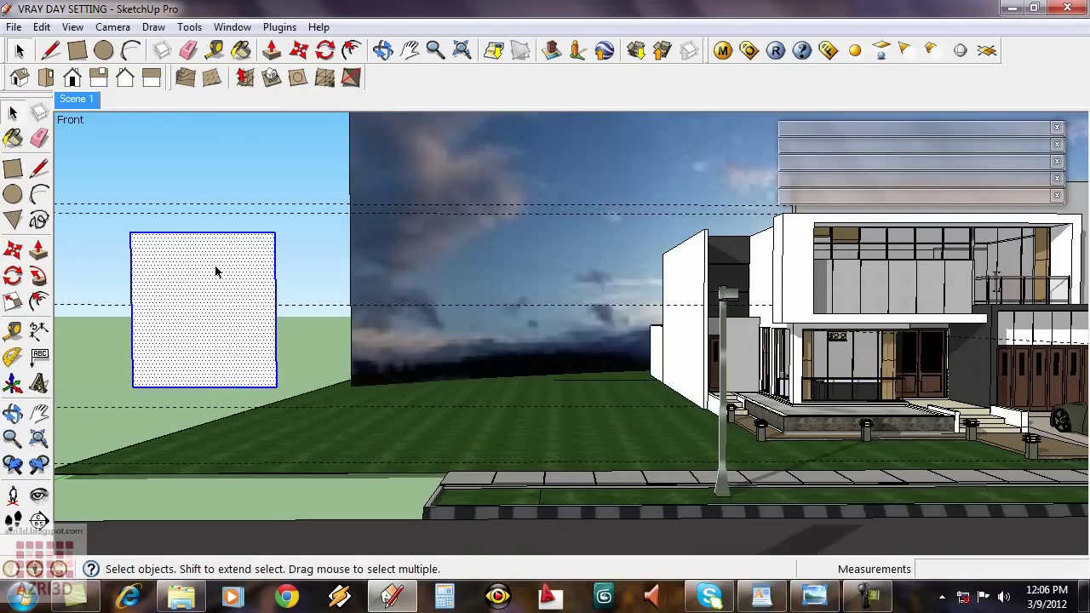
# Inside the group, import the tree image texture30 onto the rectangle's face.
pyautogui.doubleClick(215, 265)
pyautogui.click(14, 26)
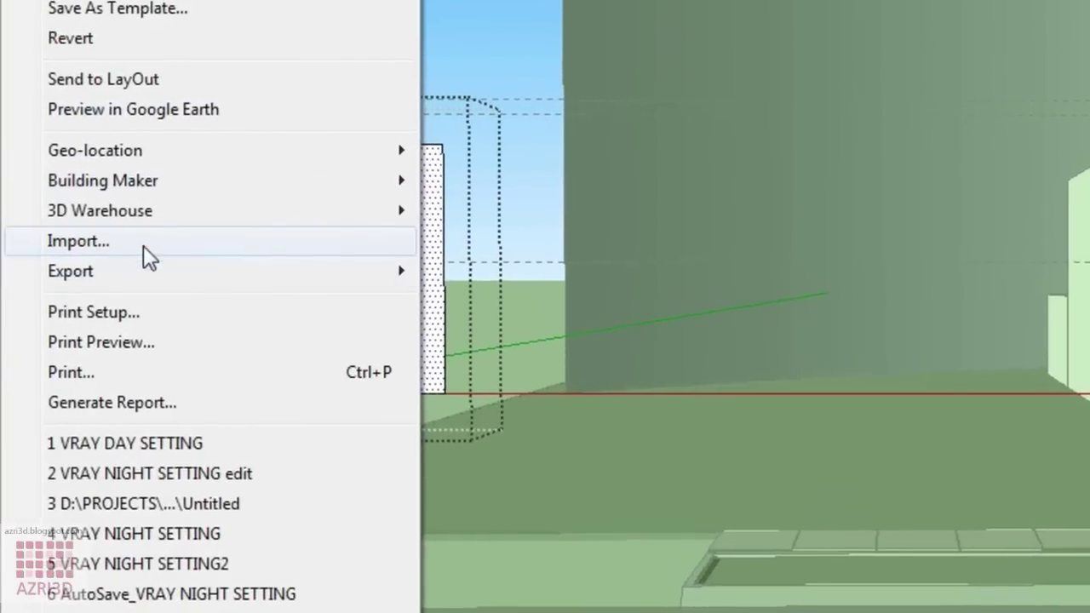
pyautogui.click(143, 245)
pyautogui.scroll(-5, 800, 324)
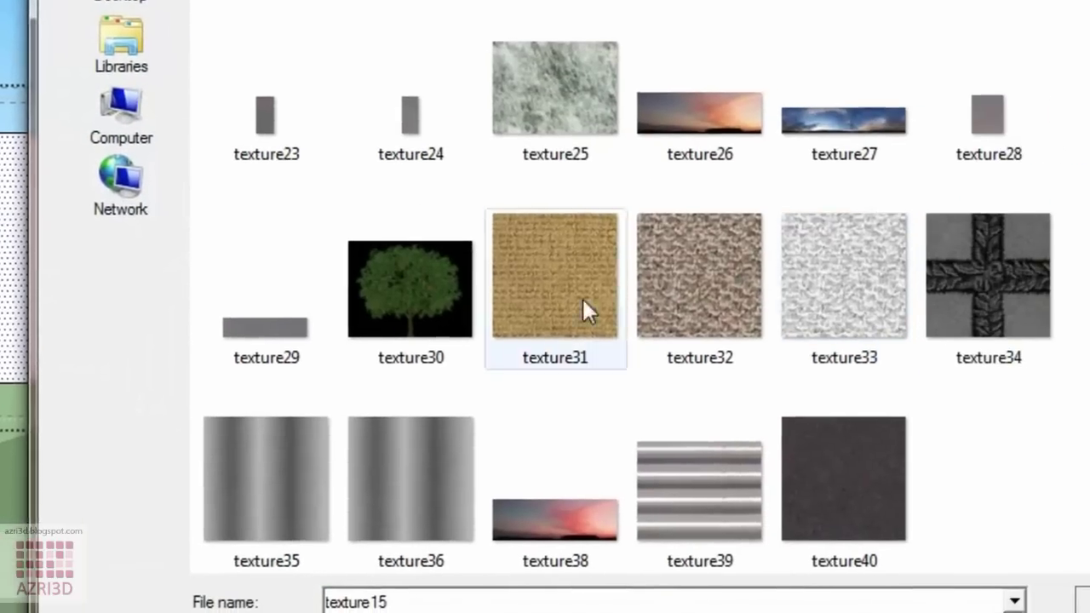
pyautogui.doubleClick(737, 299)
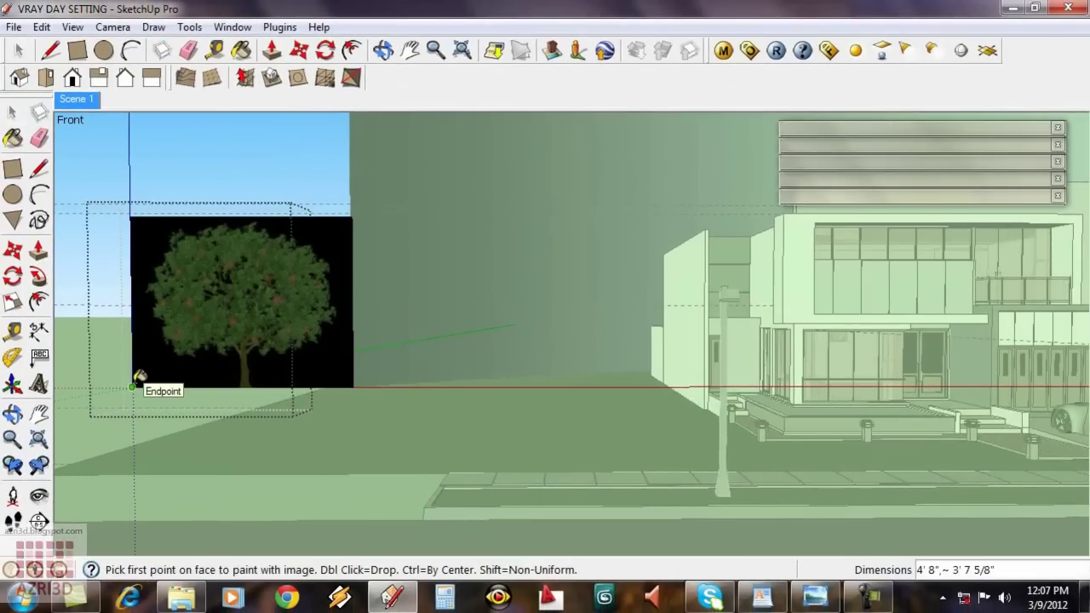
pyautogui.click(132, 387)
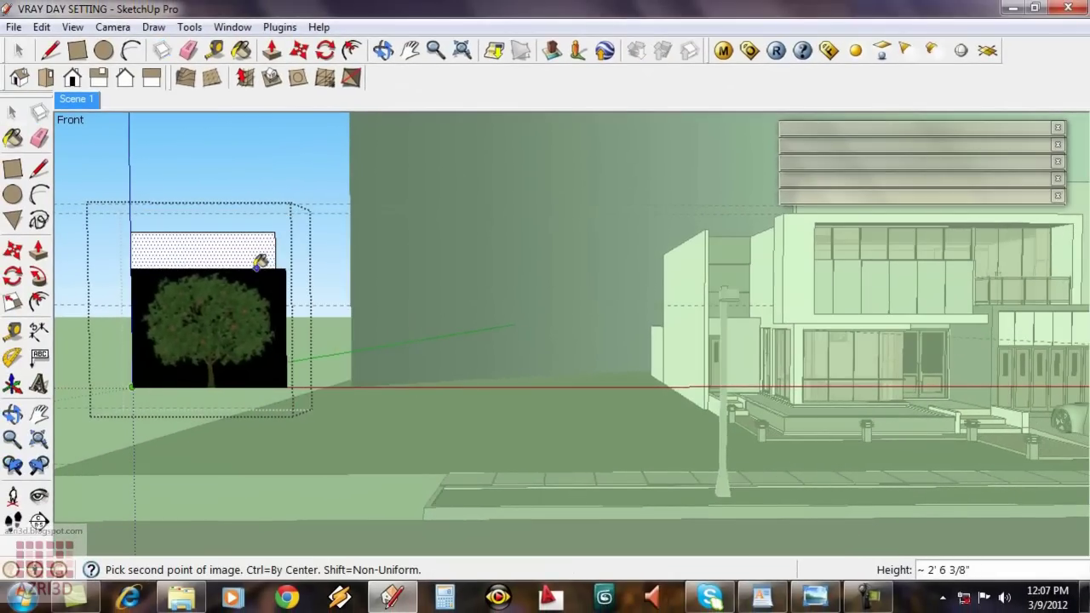
pyautogui.click(247, 271)
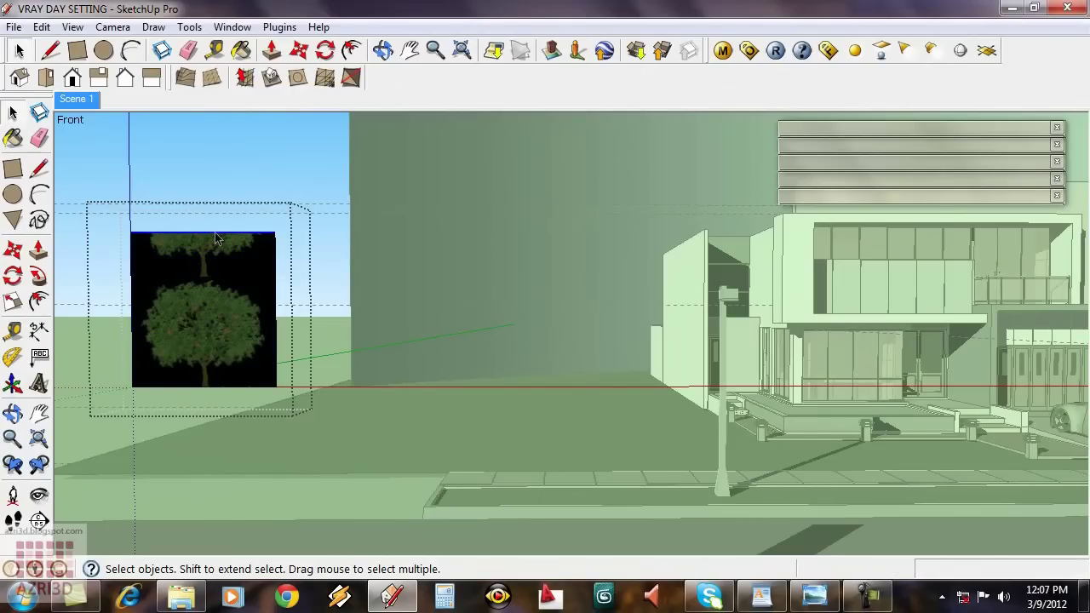
# Move the rectangle's top edge down to fit the tree image, then exit the group.
pyautogui.press('m')
pyautogui.click(316, 247)
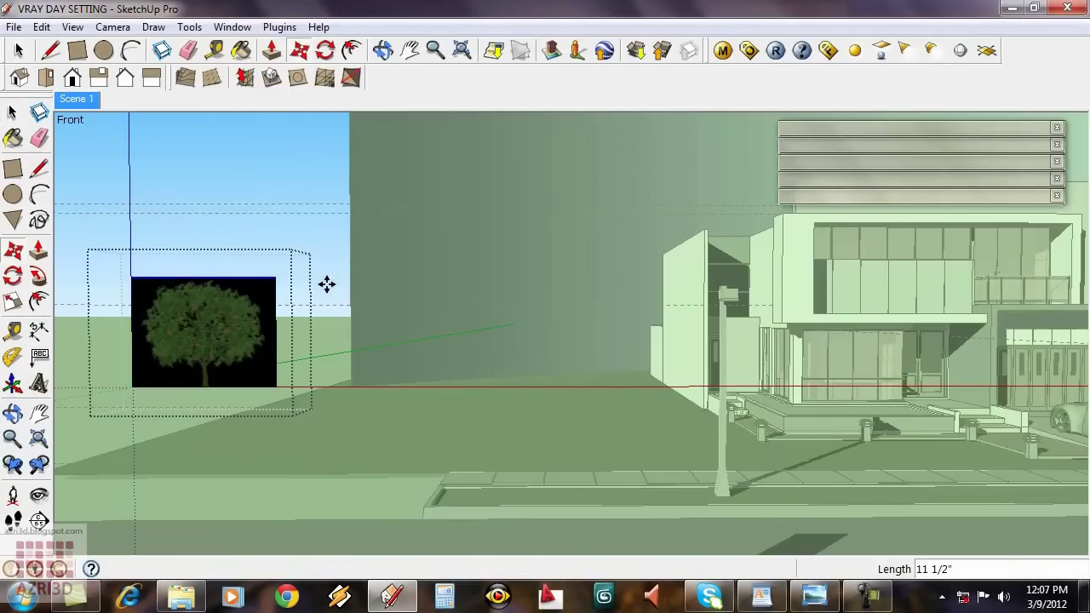
pyautogui.click(327, 285)
pyautogui.press('space')
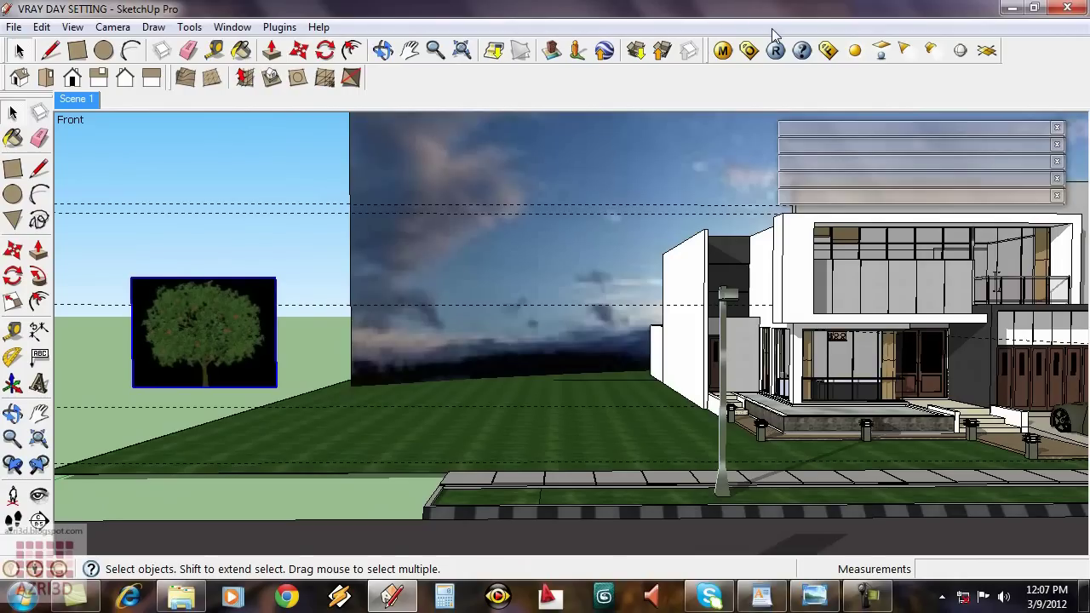
# Sample the tree face's Sapmer~2 material and load Sapmer~2trans.jpg as its V-Ray transparency map.
pyautogui.click(722, 50)
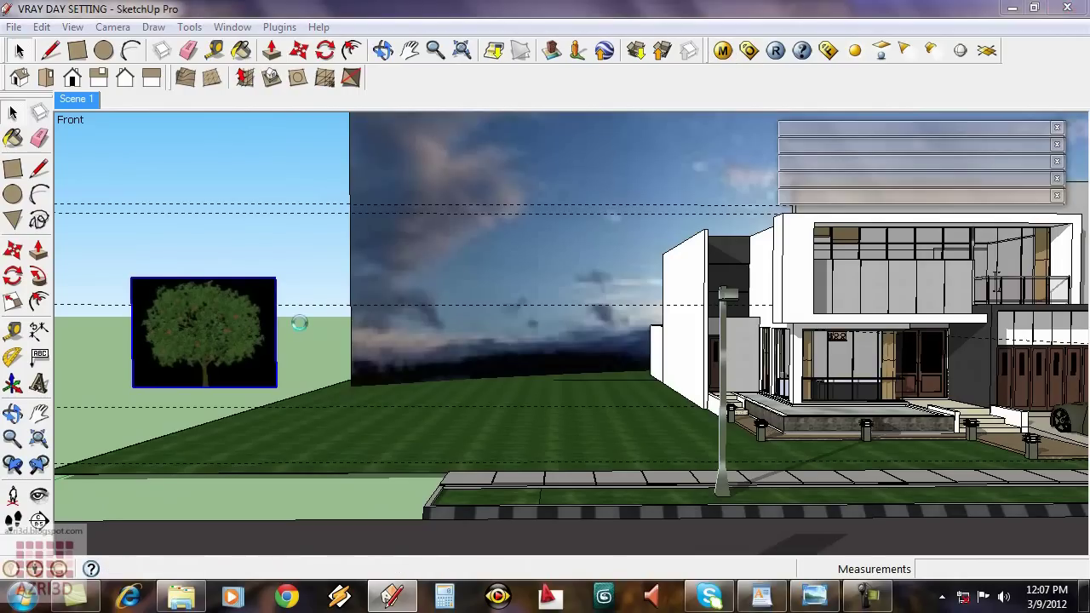
pyautogui.press('b')
pyautogui.keyDown('alt'); pyautogui.click(249, 310); pyautogui.keyUp('alt')
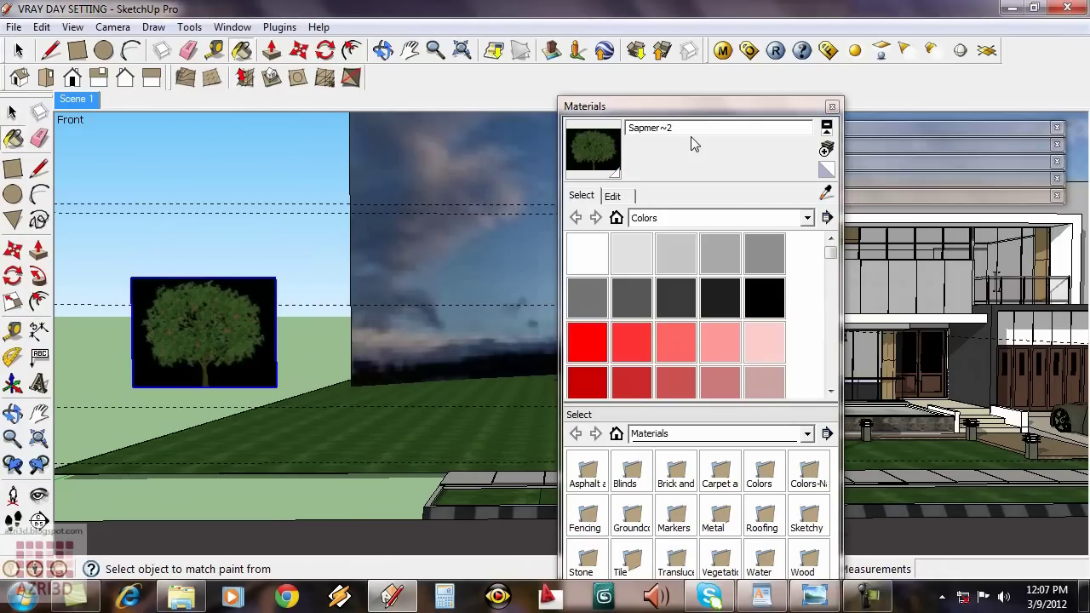
pyautogui.click(832, 106)
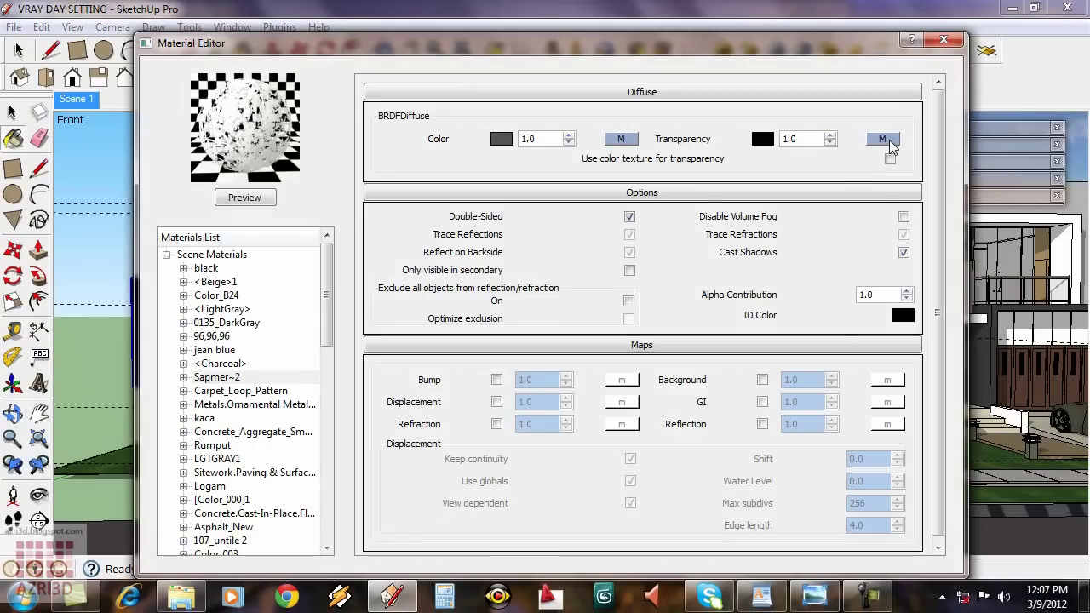
pyautogui.click(889, 140)
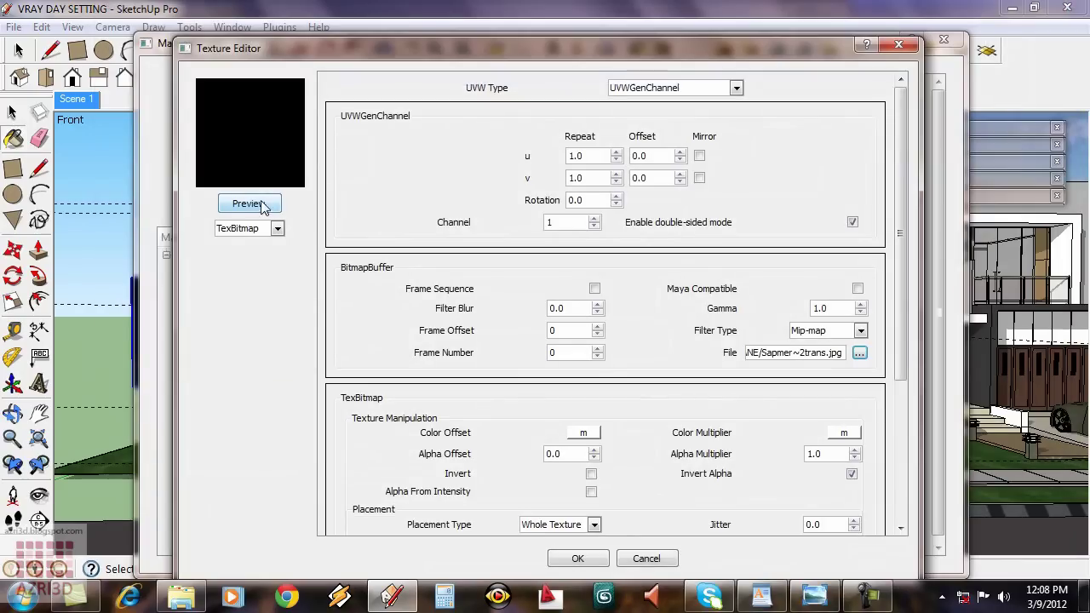
pyautogui.click(578, 557)
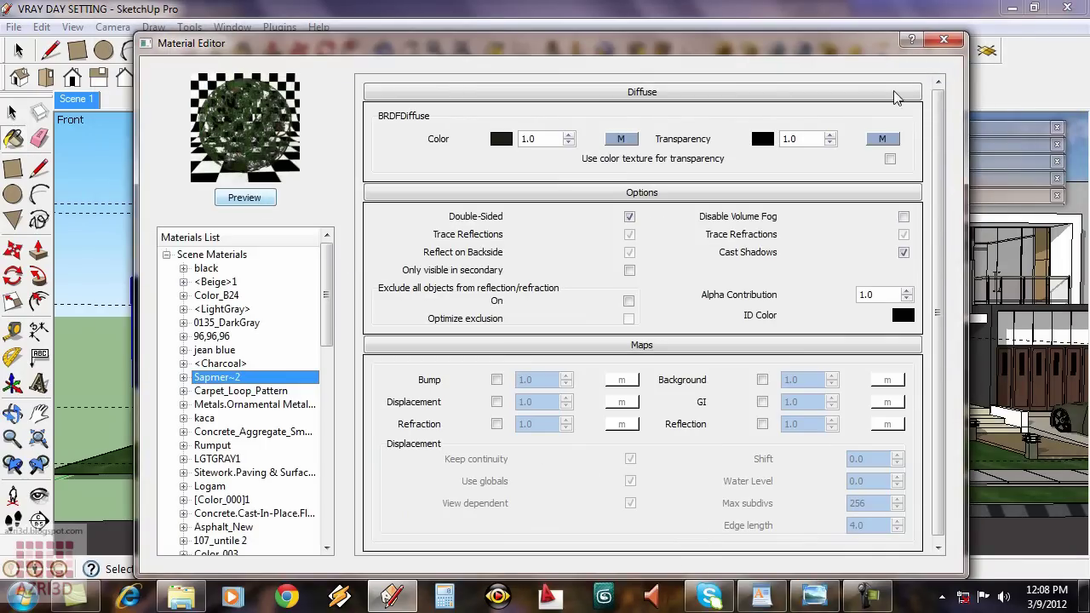
pyautogui.click(945, 43)
pyautogui.press('space')
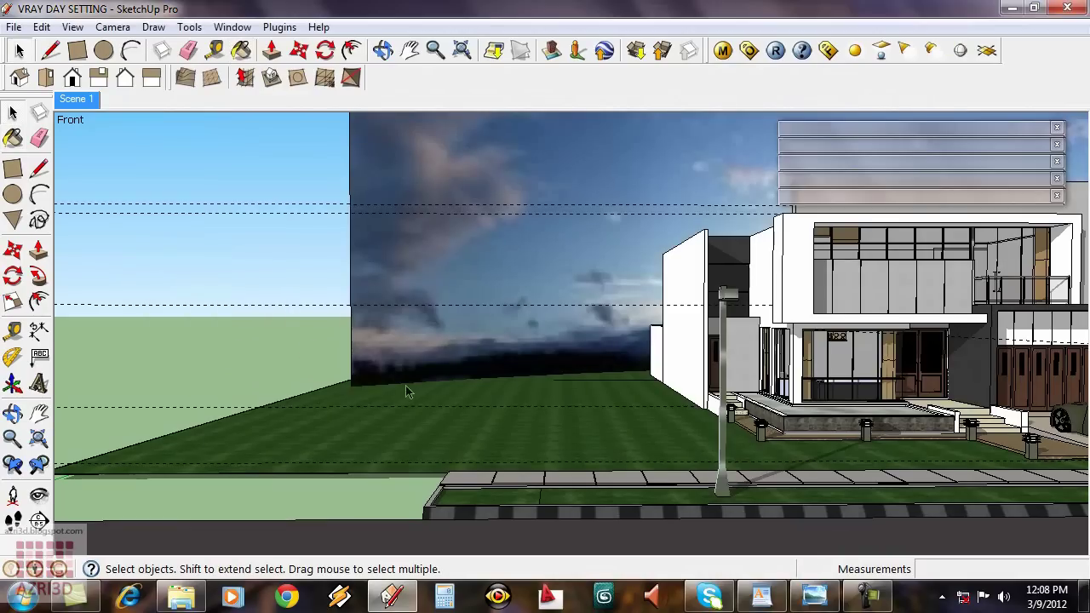
# Orbit and zoom around the house to inspect the tree-shadow planes, then go back to Scene 1.
pyautogui.moveTo(663, 432); pyautogui.dragTo(783, 420, button='middle')
pyautogui.scroll(3, 783, 421)
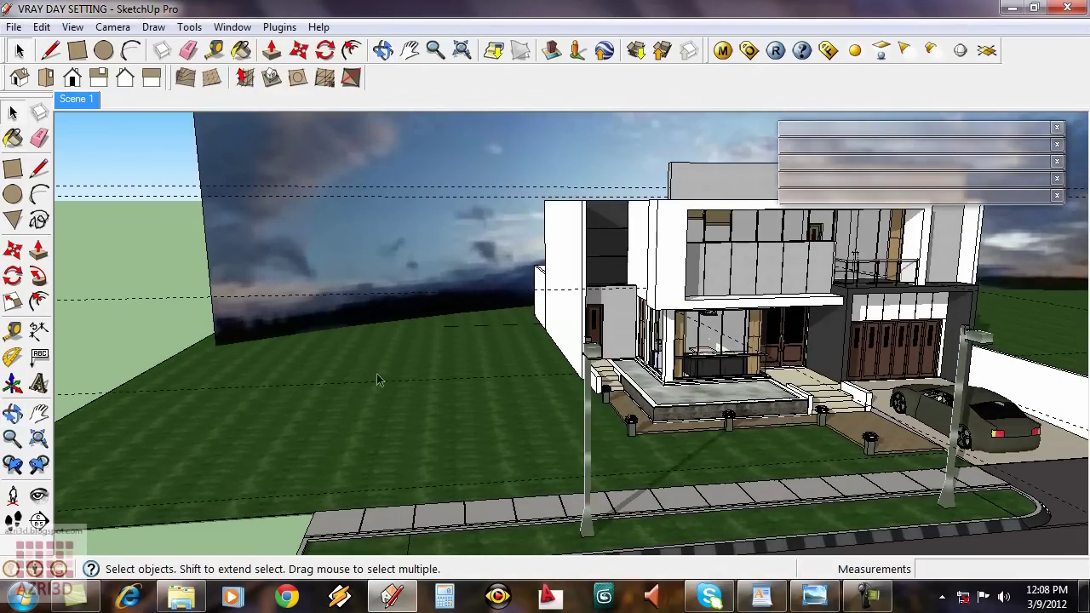
pyautogui.scroll(-5, 585, 492)
pyautogui.scroll(4, 460, 284)
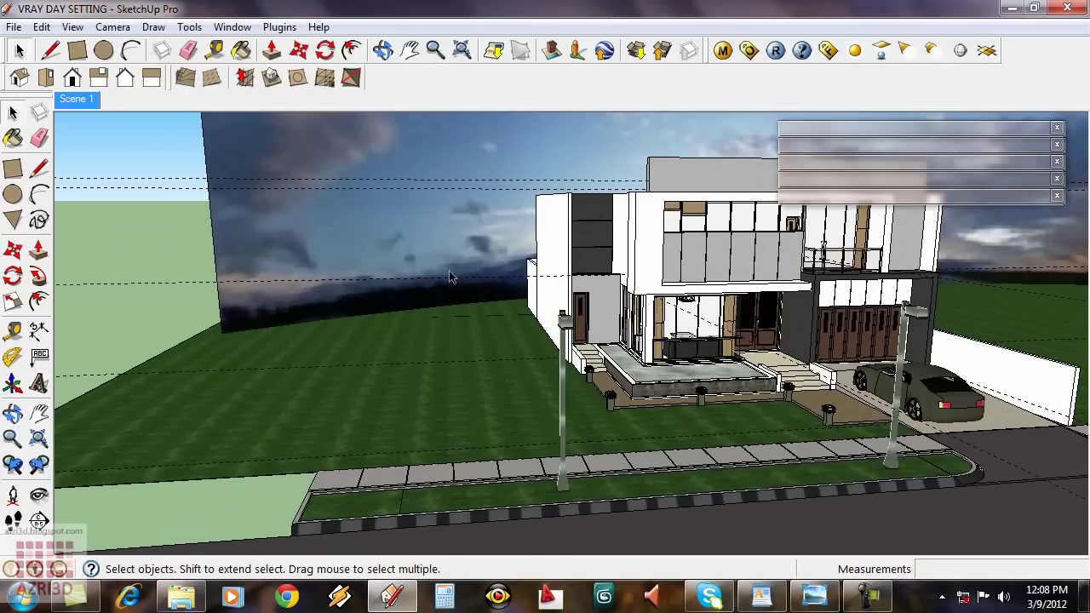
pyautogui.moveTo(486, 505); pyautogui.dragTo(542, 494, button='middle')
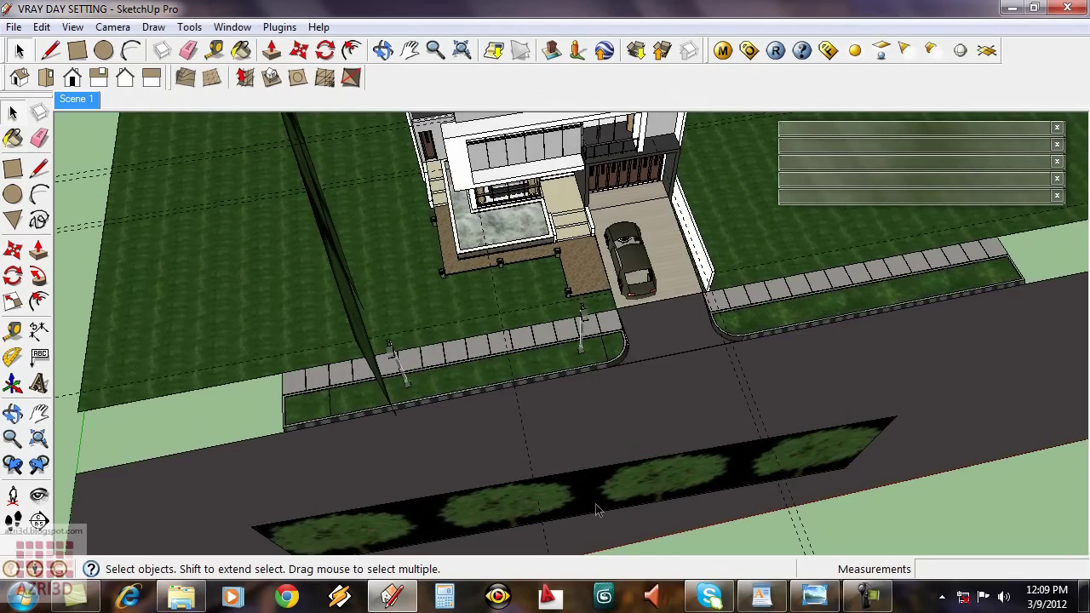
pyautogui.scroll(-3, 431, 336)
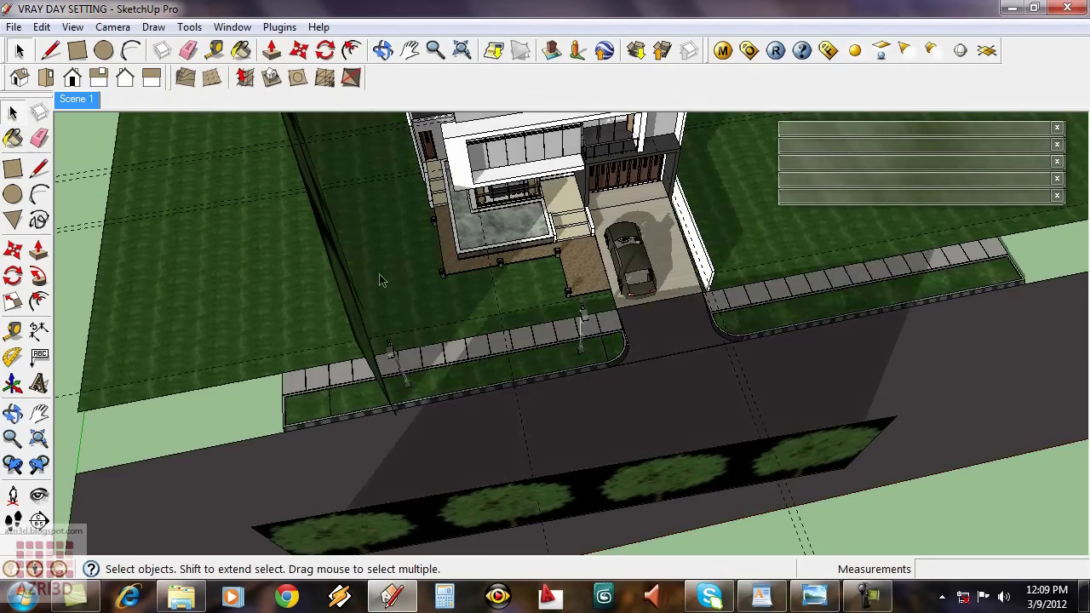
pyautogui.moveTo(505, 370); pyautogui.dragTo(452, 485, button='middle')
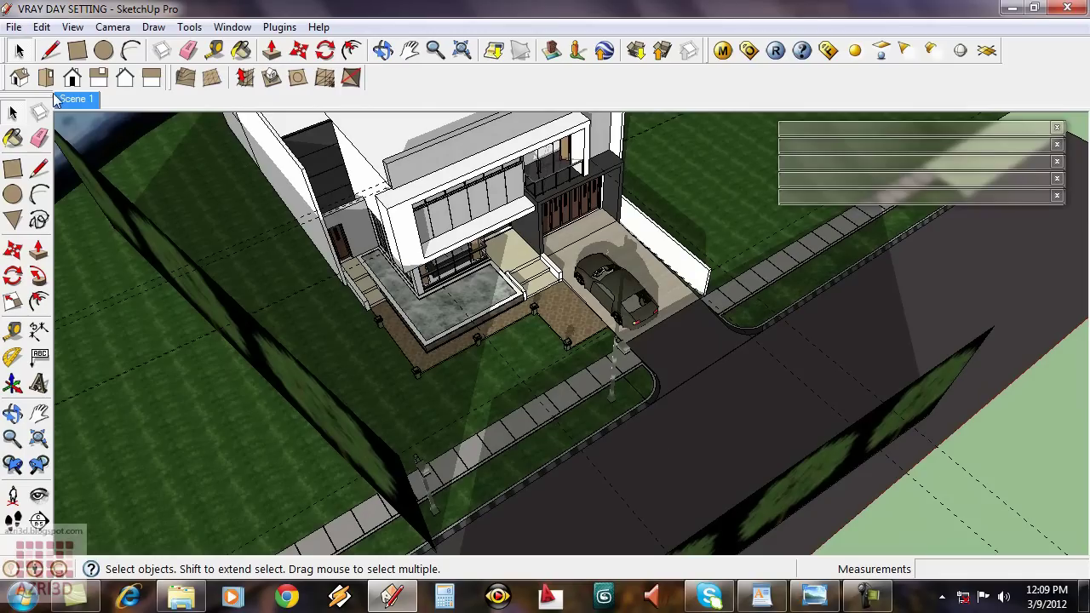
pyautogui.click(73, 100)
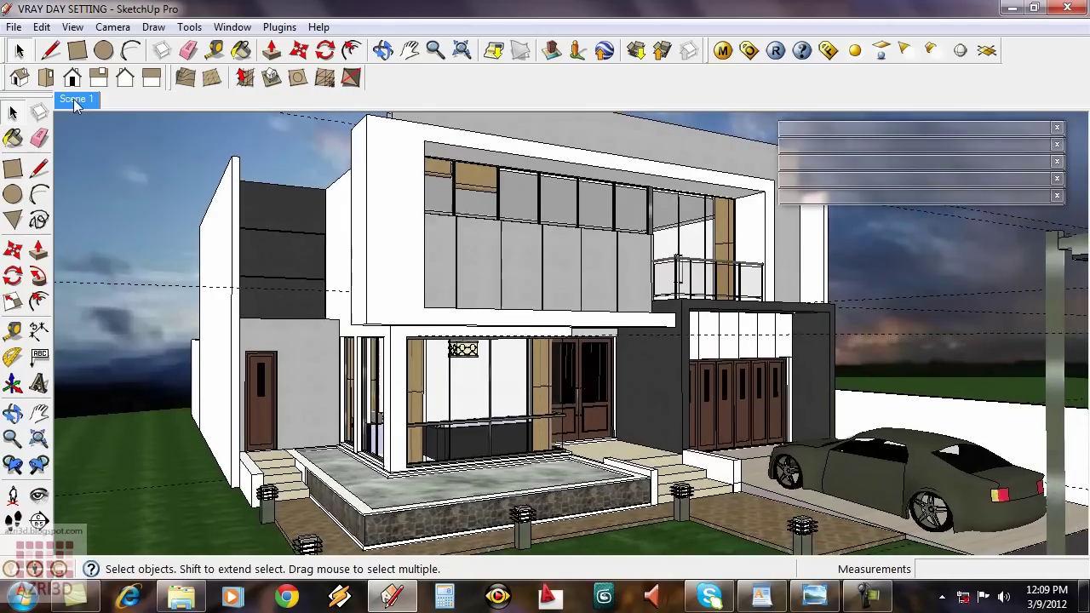
# In the V-Ray Material Editor, give WATER04 a displacement amount of 5.0 and close it.
pyautogui.press('b')
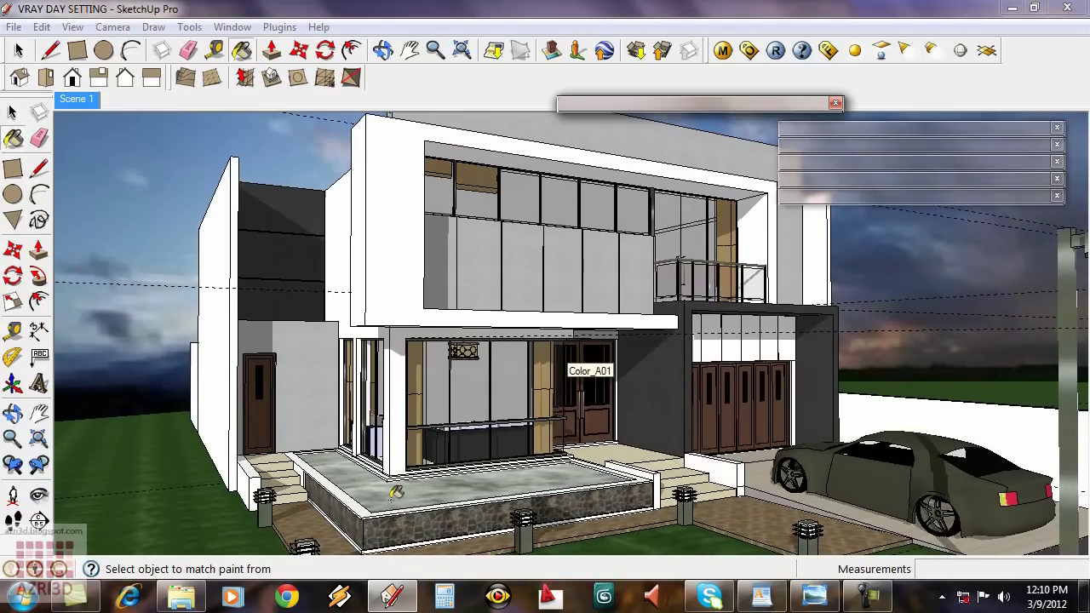
pyautogui.click(723, 50)
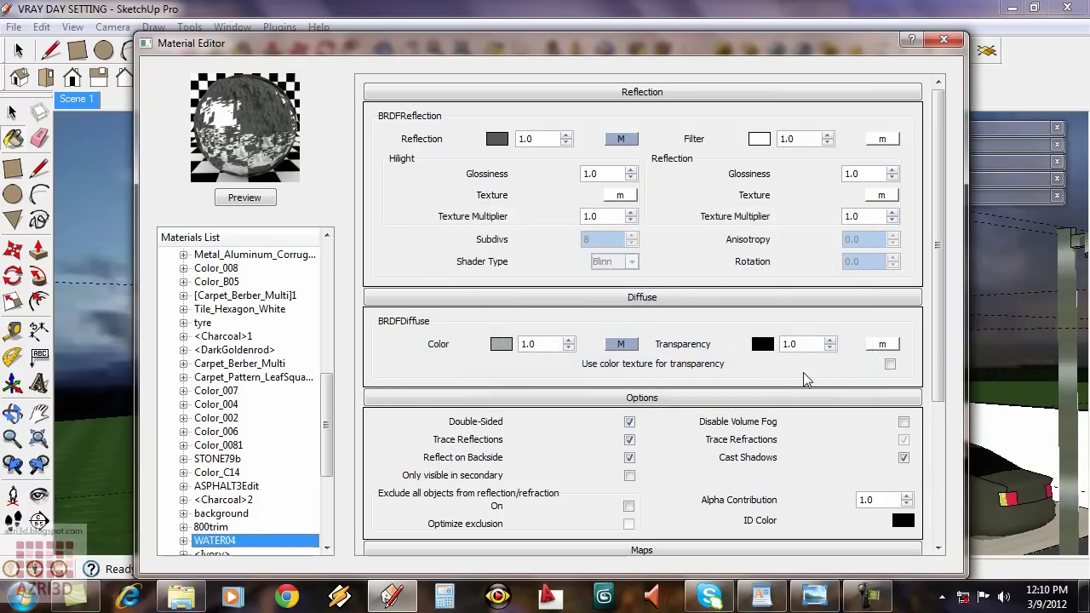
pyautogui.click(806, 379)
pyautogui.scroll(-3, 538, 417)
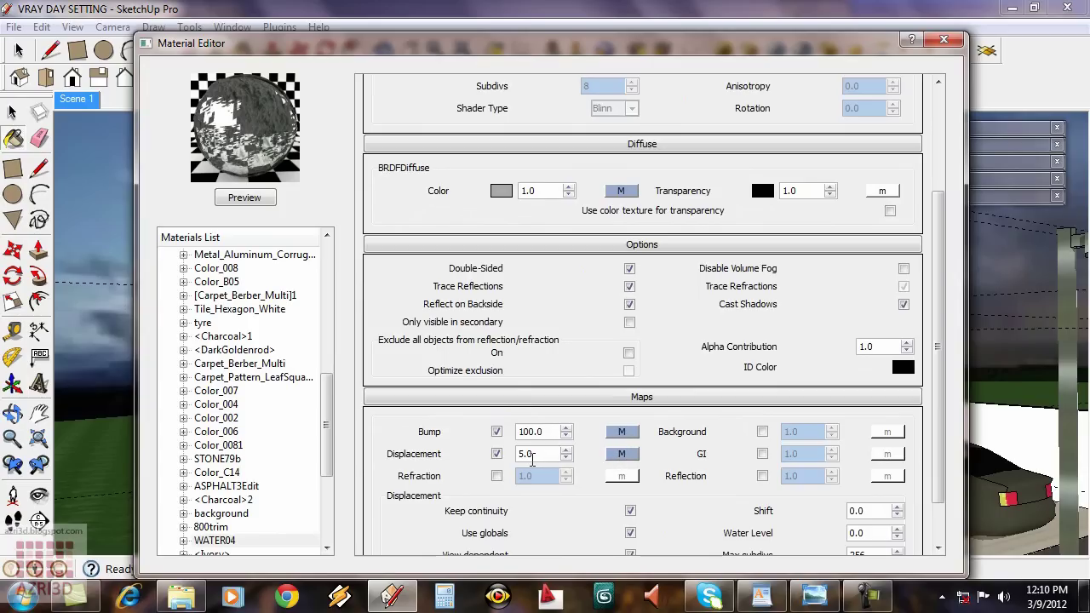
pyautogui.click(735, 244)
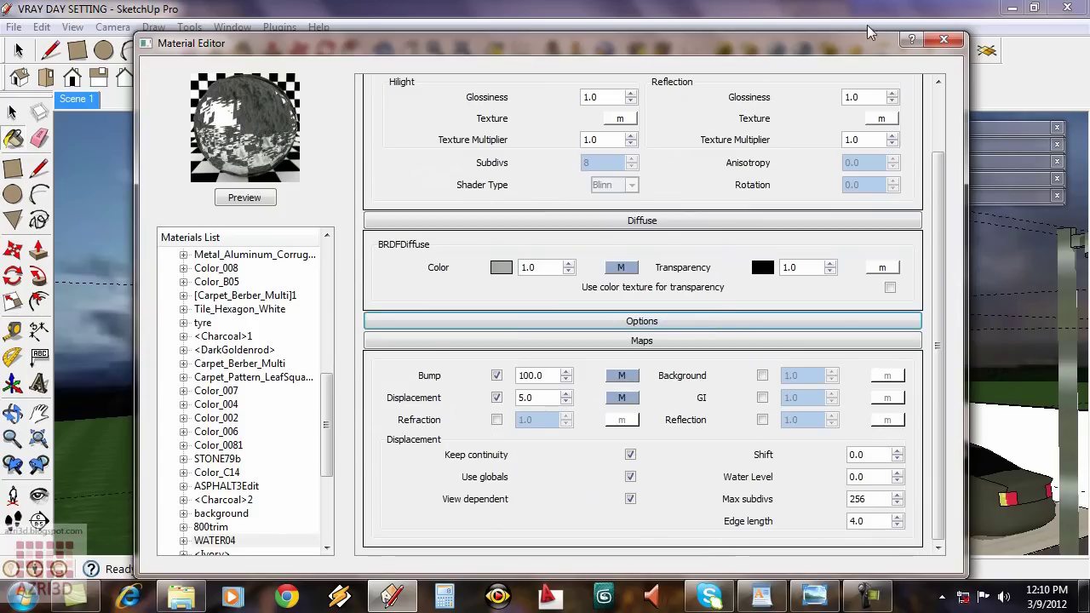
pyautogui.click(935, 43)
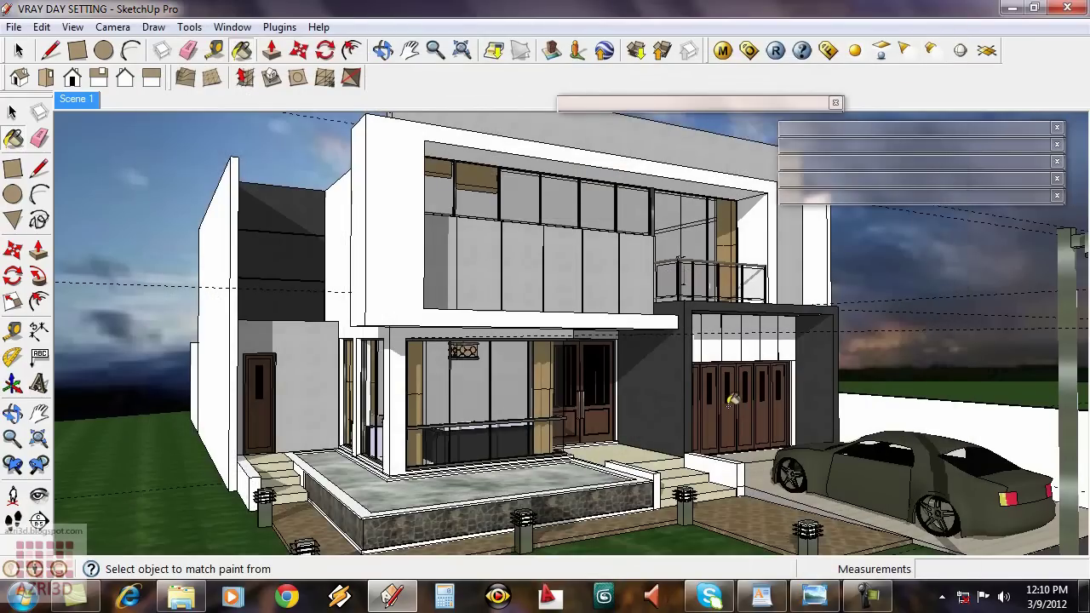